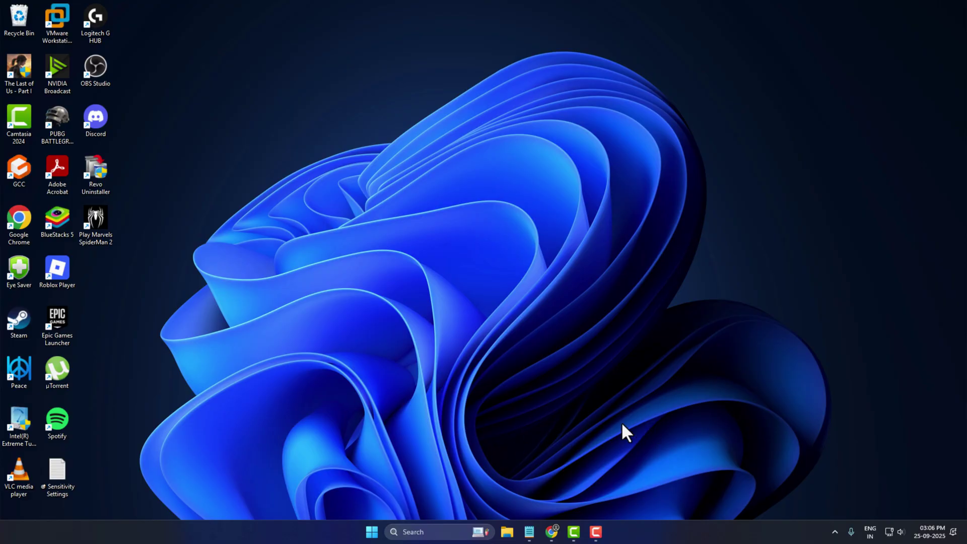
Step: Open Windows Settings from search and go to the Gaming page, briefly checking Game Bar
left_click(413, 532)
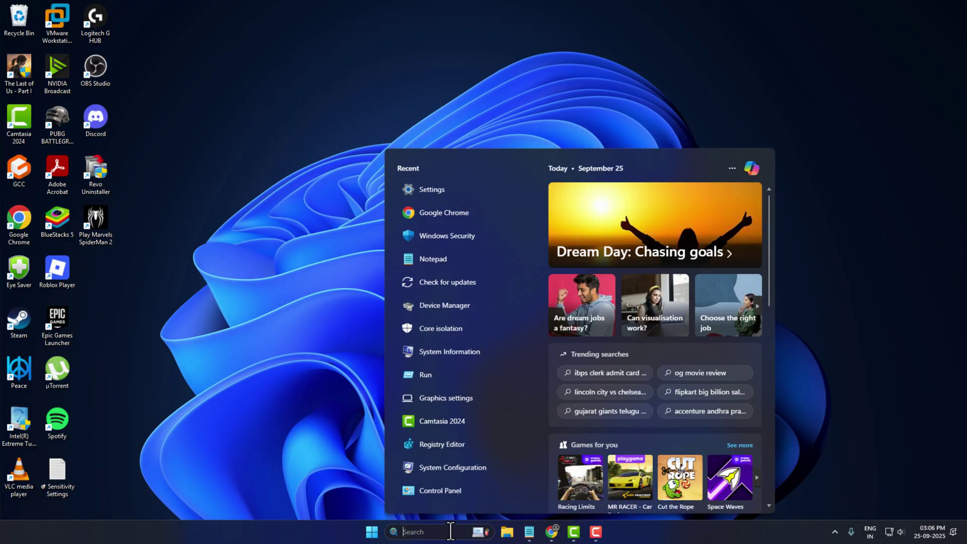
type("set")
left_click(431, 222)
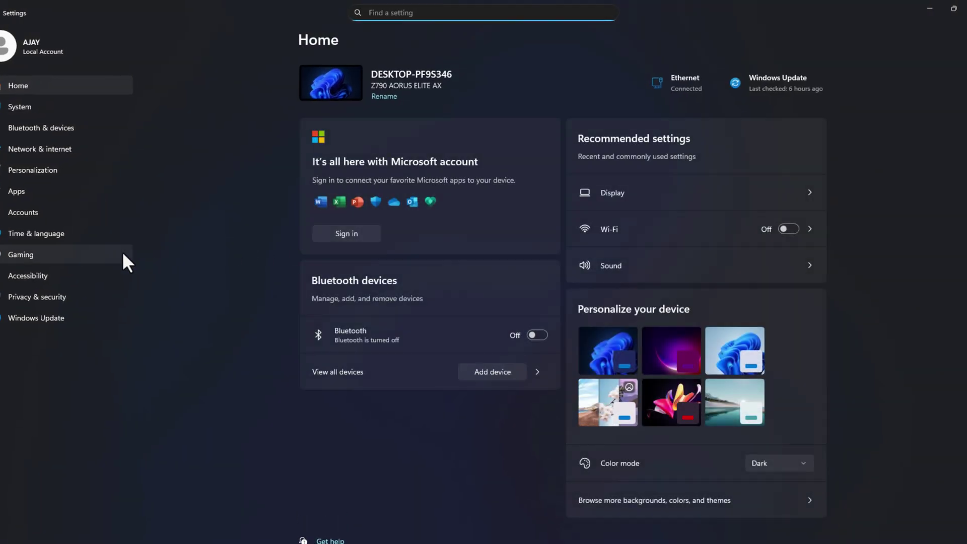
left_click(24, 254)
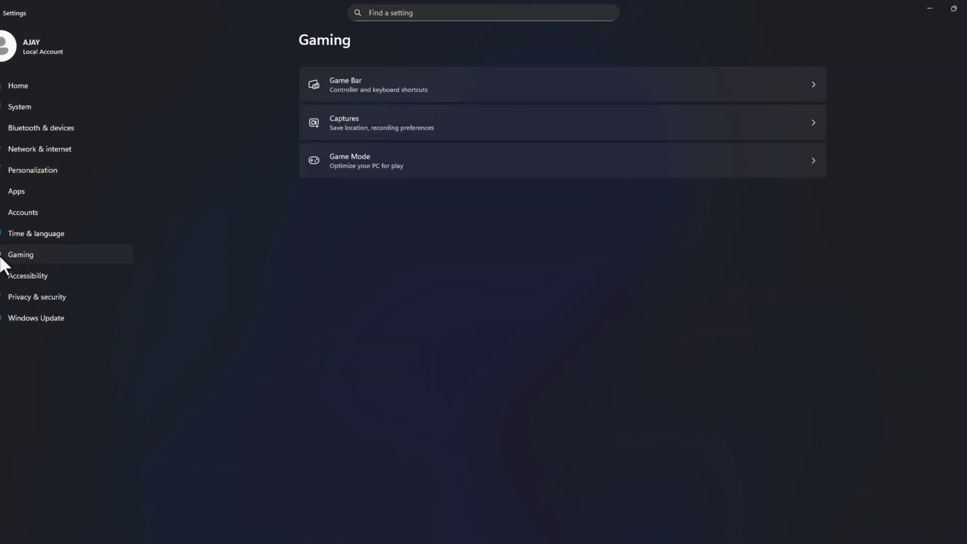
left_click(378, 85)
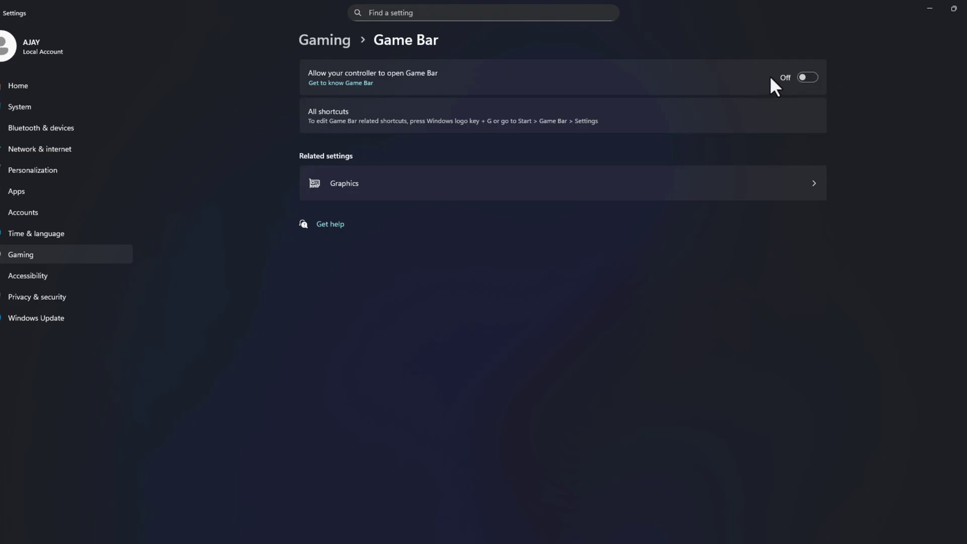
left_click(308, 42)
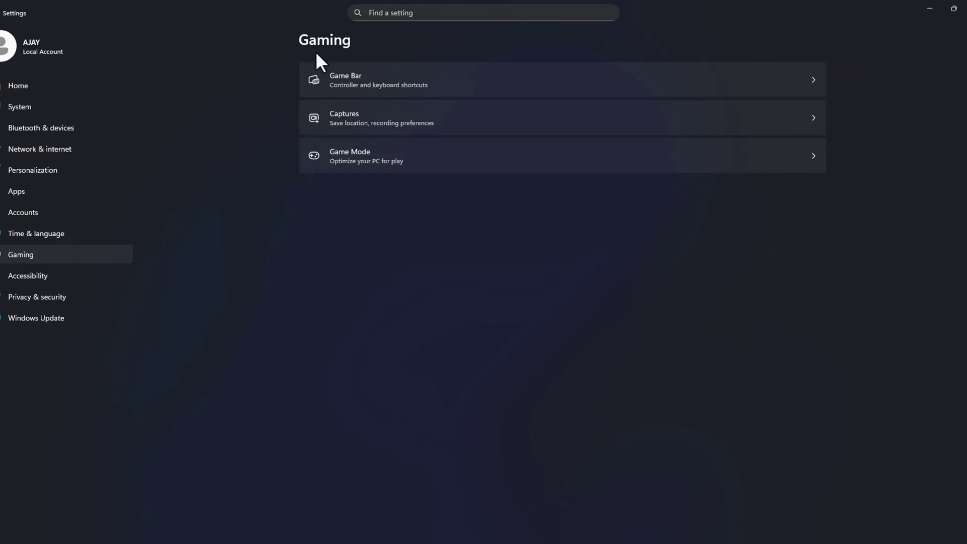
Step: On the Graphics page, turn on Optimizations for windowed games and Hardware-accelerated GPU scheduling
left_click(375, 170)
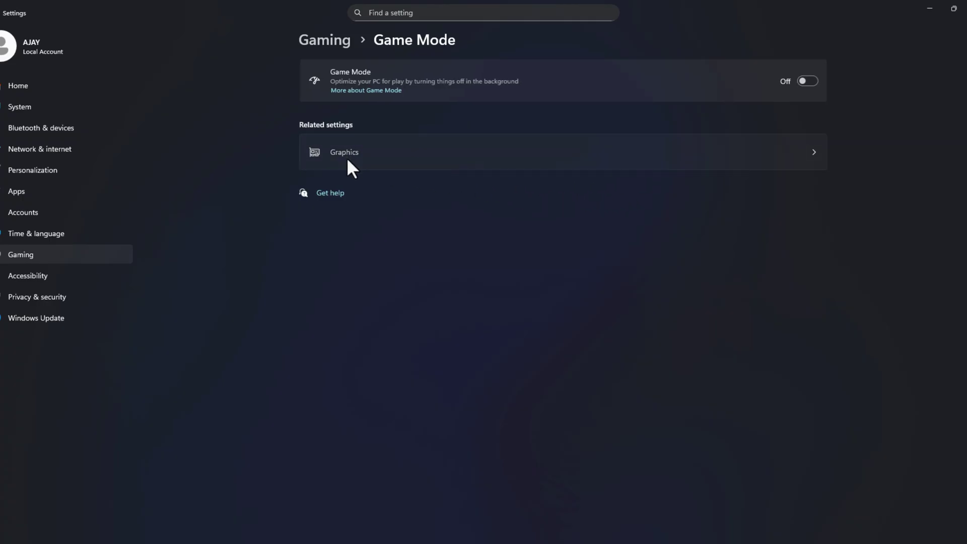
left_click(347, 160)
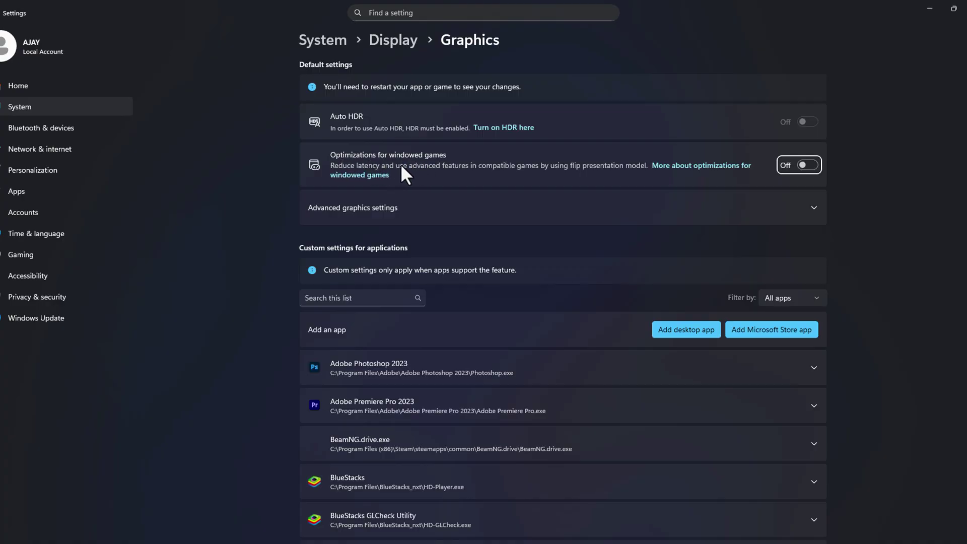
left_click(805, 166)
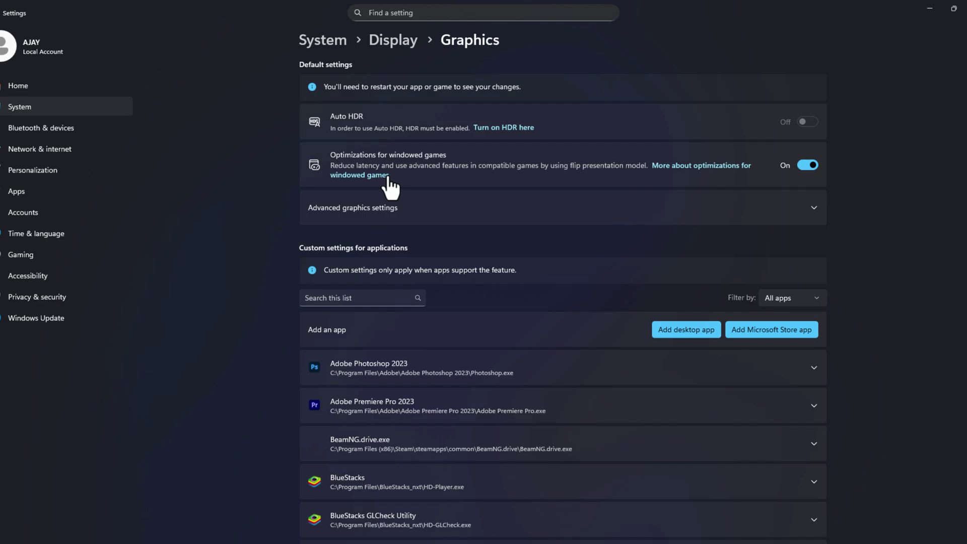
left_click(352, 215)
left_click(791, 242)
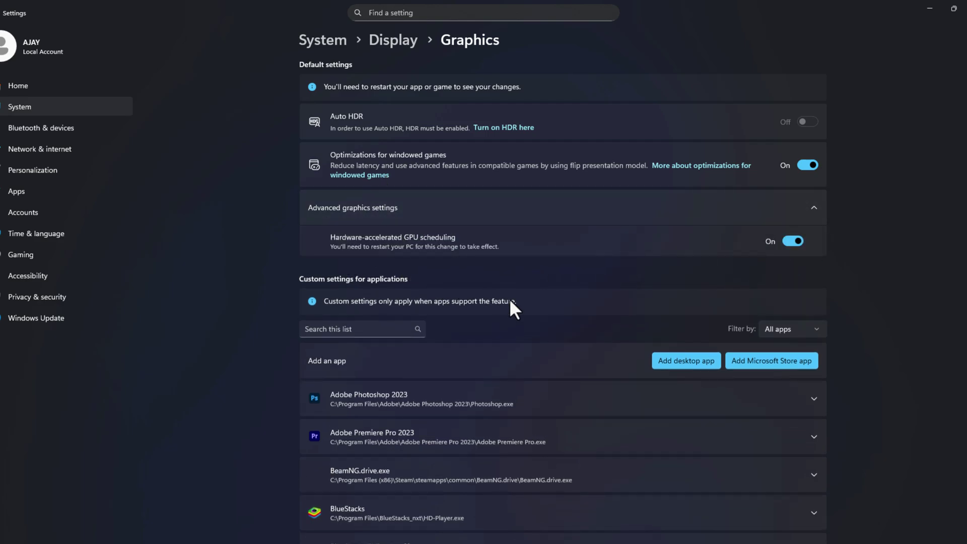
scroll(511, 305, "down", 7)
scroll(877, 212, "up", 6)
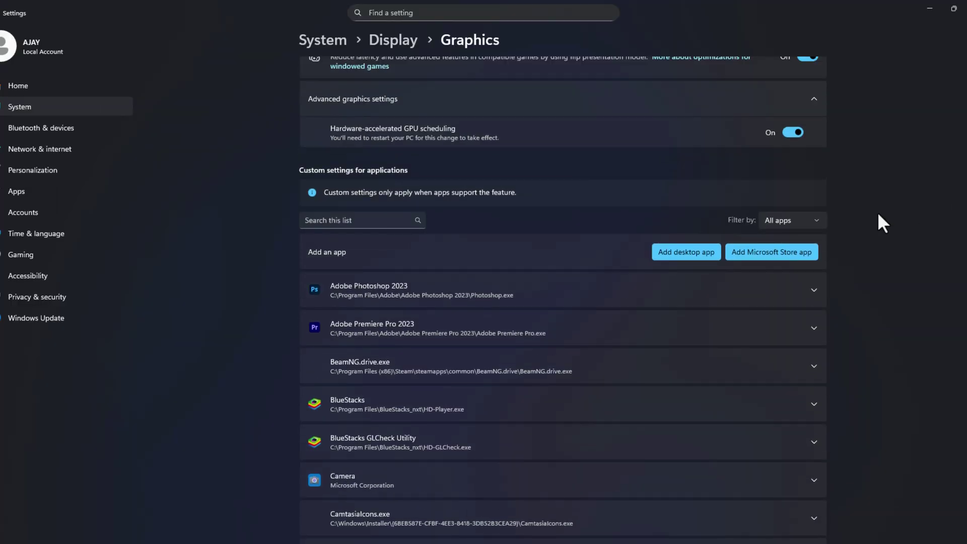
Step: Add the Spider-Man2 executable from C:\Marvels SpiderMan 2 to the custom graphics app list
left_click(666, 255)
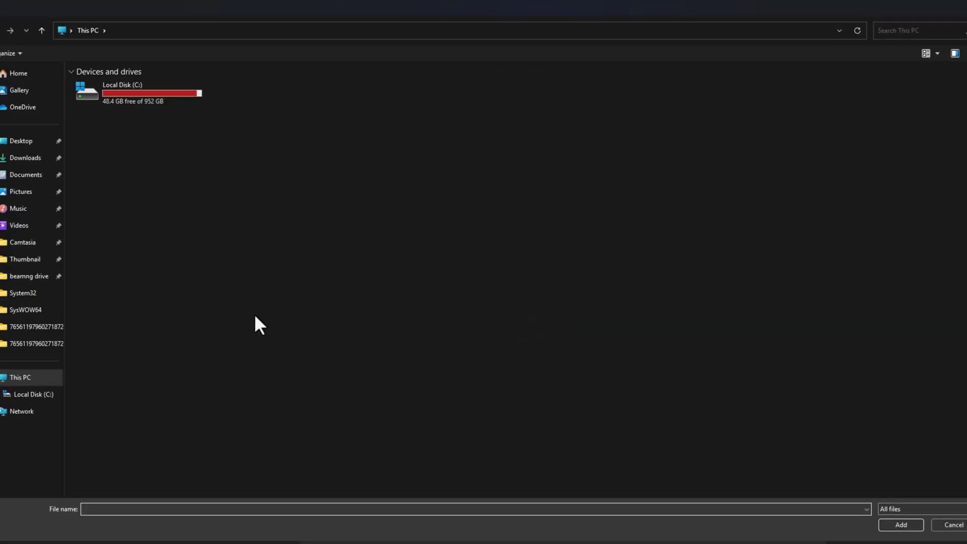
double_click(102, 87)
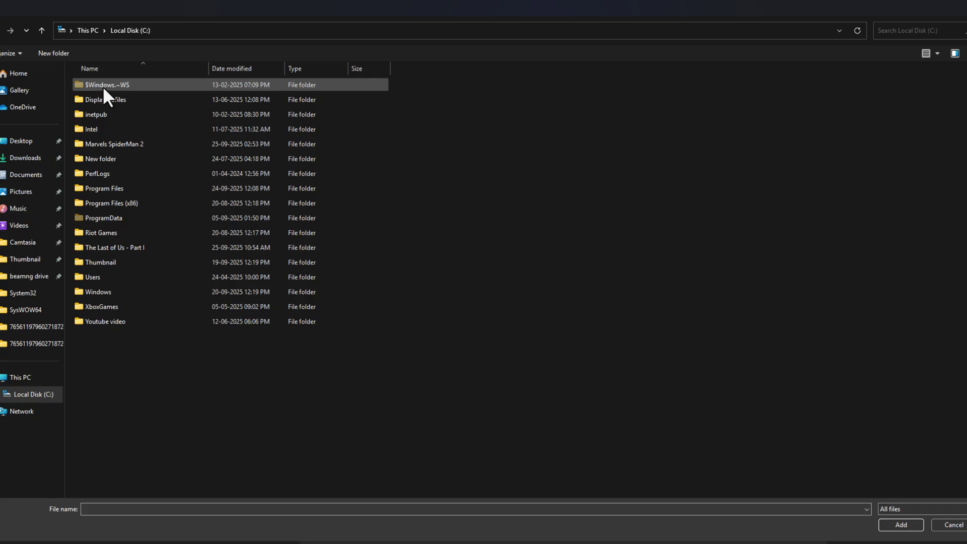
double_click(117, 145)
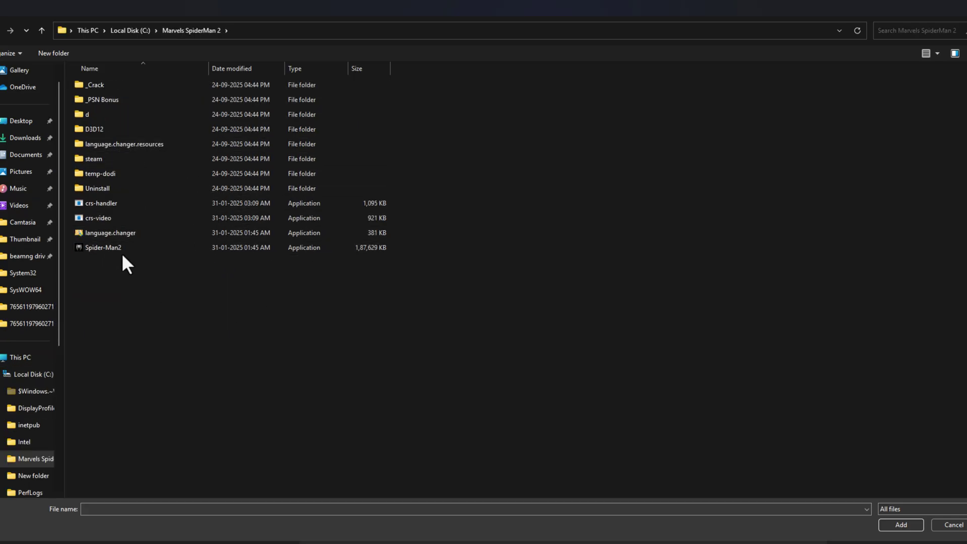
left_click(199, 251)
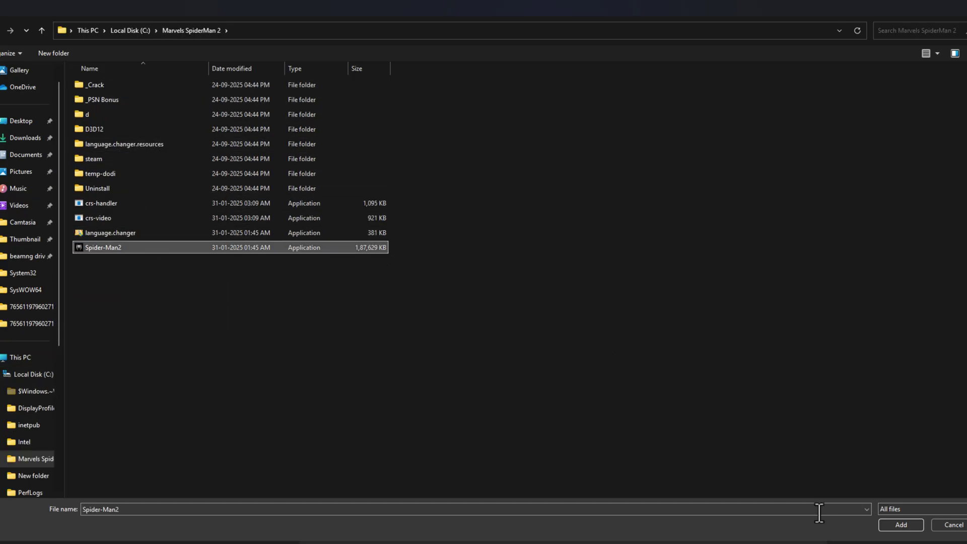
left_click(900, 525)
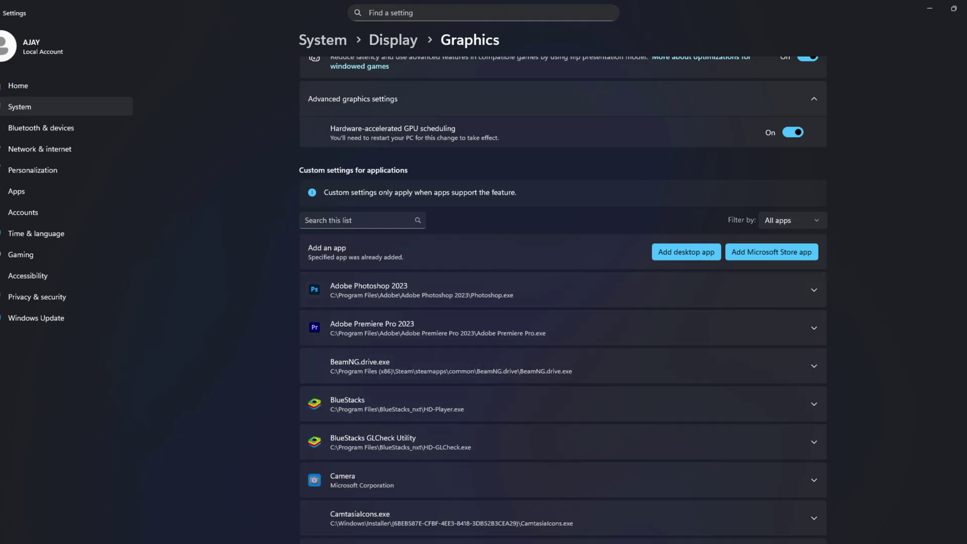
Step: Set Marvel's Spider-Man 2's GPU preference to High Performance (NVIDIA GeForce RTX 5080)
scroll(404, 321, "down", 10)
scroll(699, 229, "down", 3)
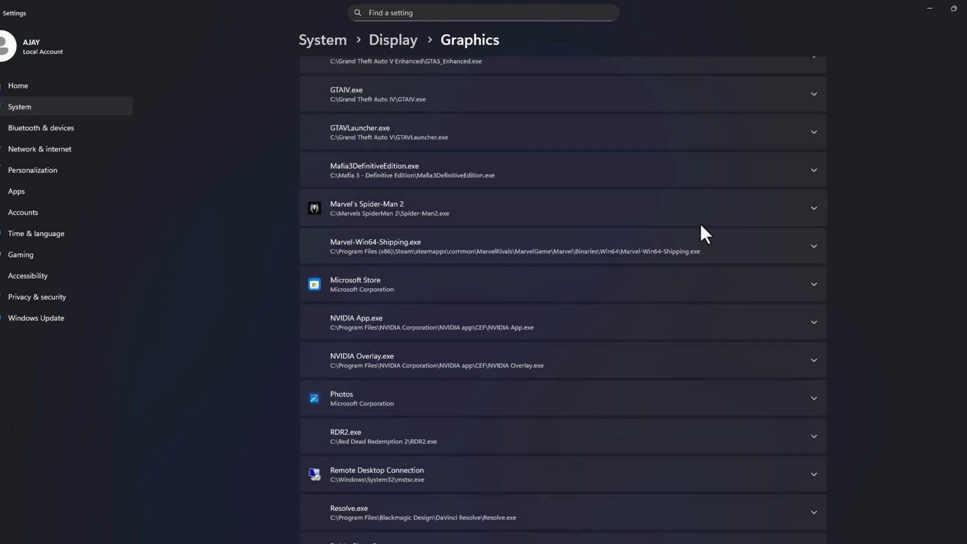
left_click(370, 214)
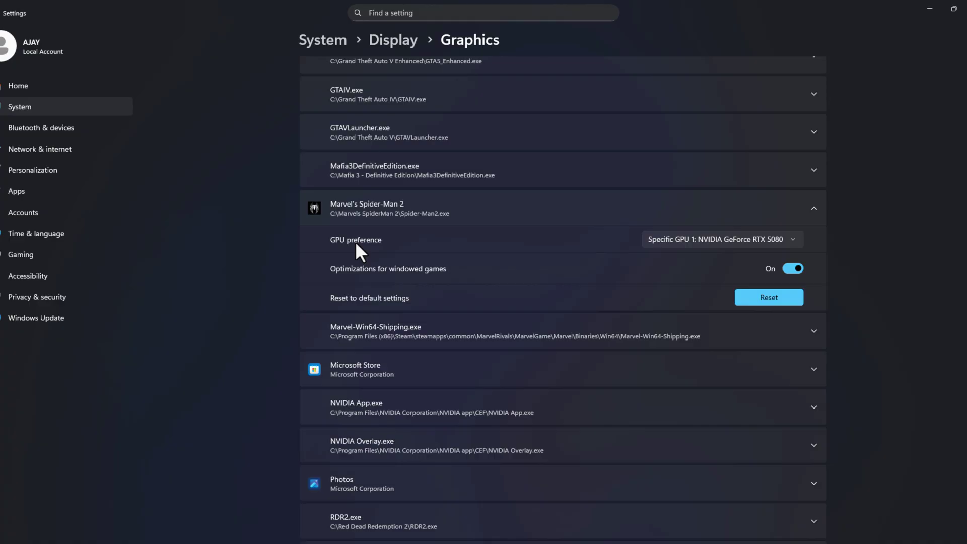
left_click(691, 239)
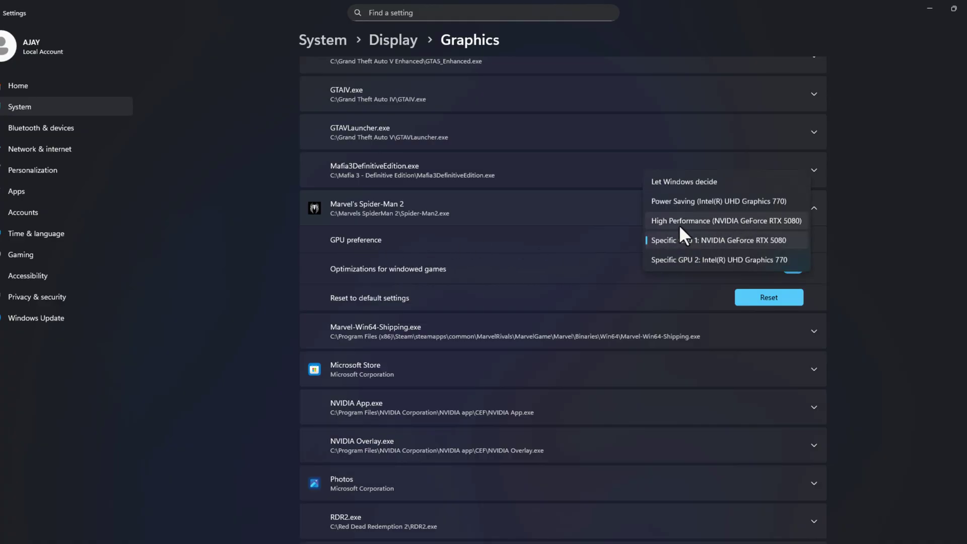
left_click(679, 222)
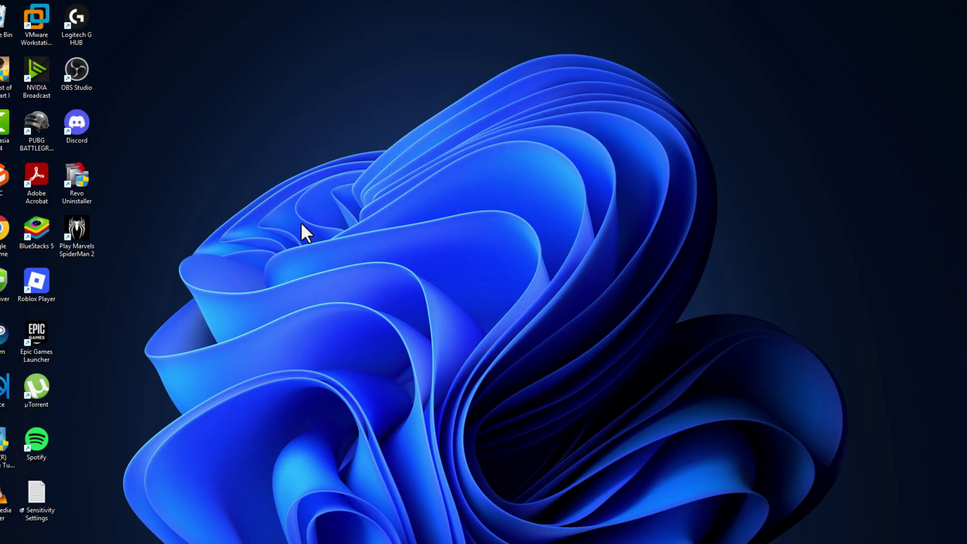
Step: From the game shortcut, open the Marvels SpiderMan 2 folder and create a text file named commandline
right_click(81, 239)
left_click(108, 317)
double_click(592, 39)
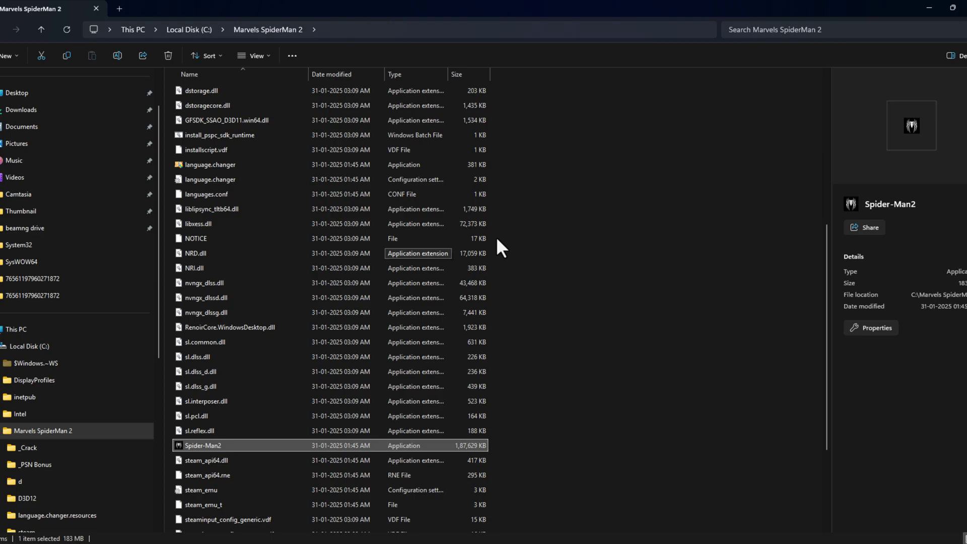
right_click(565, 286)
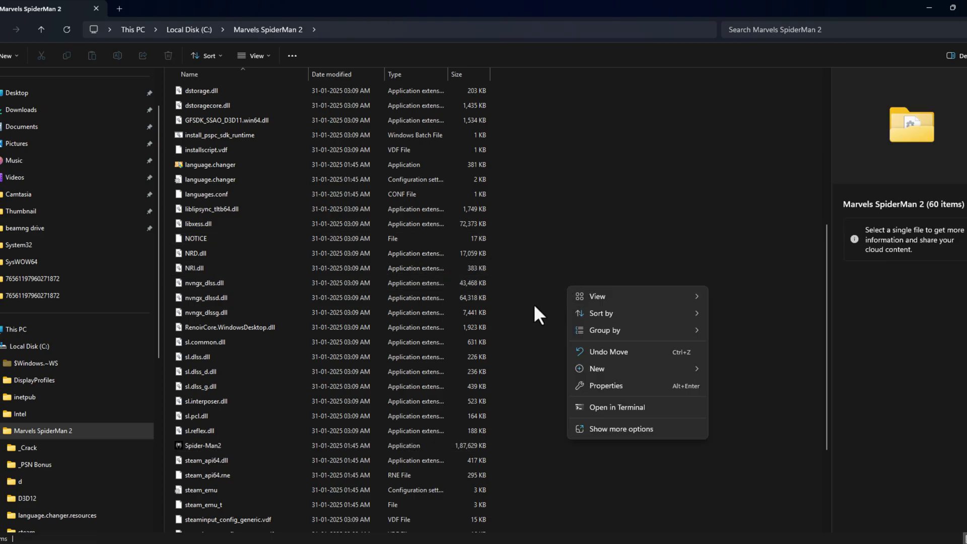
mouse_move(588, 366)
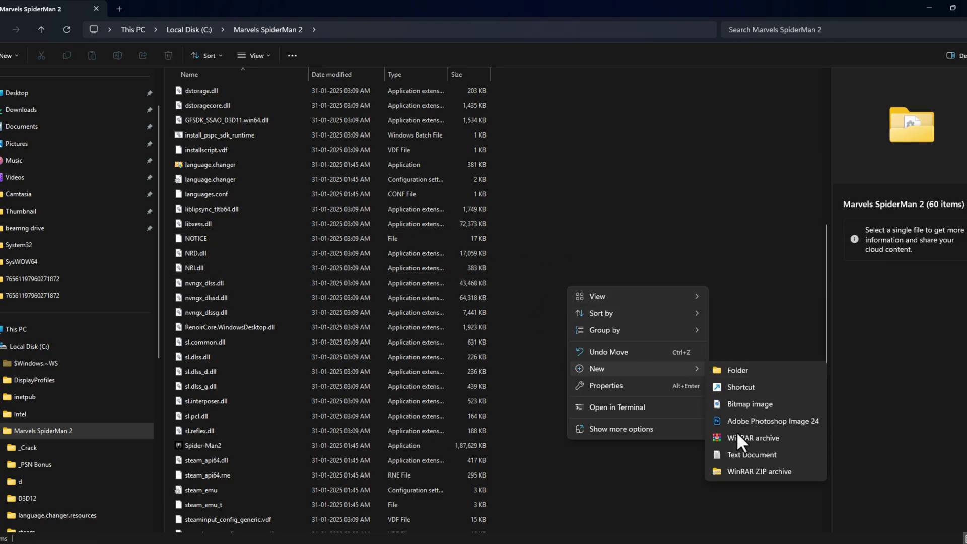
left_click(741, 455)
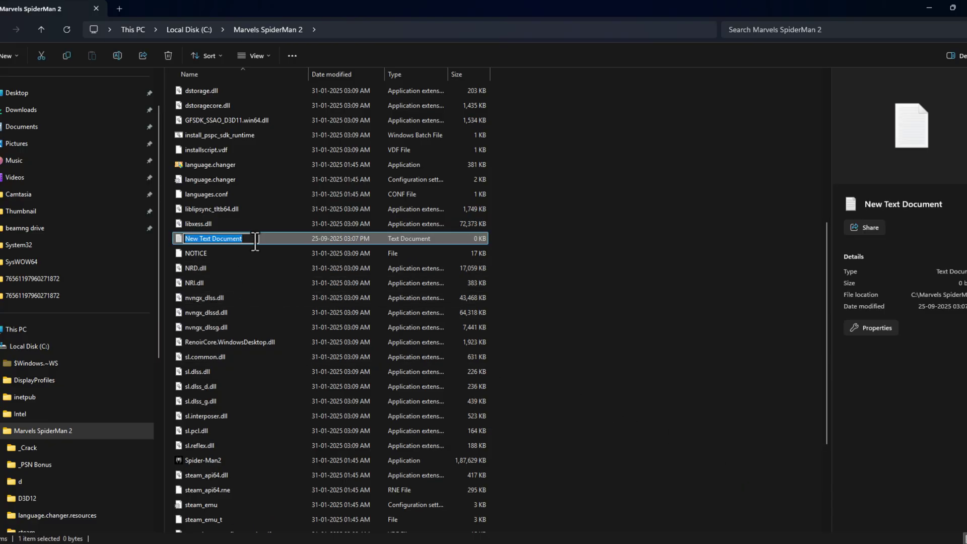
type("command")
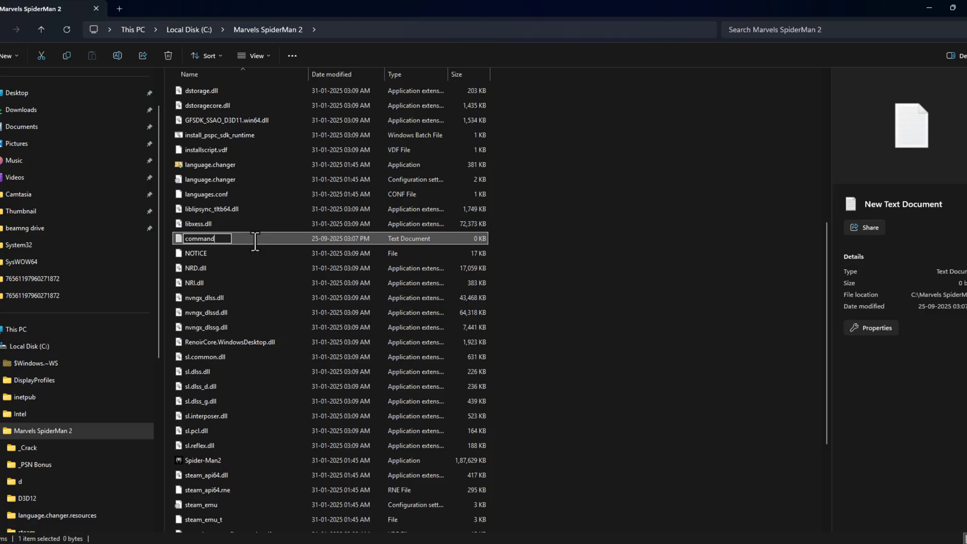
type("line")
key("Return")
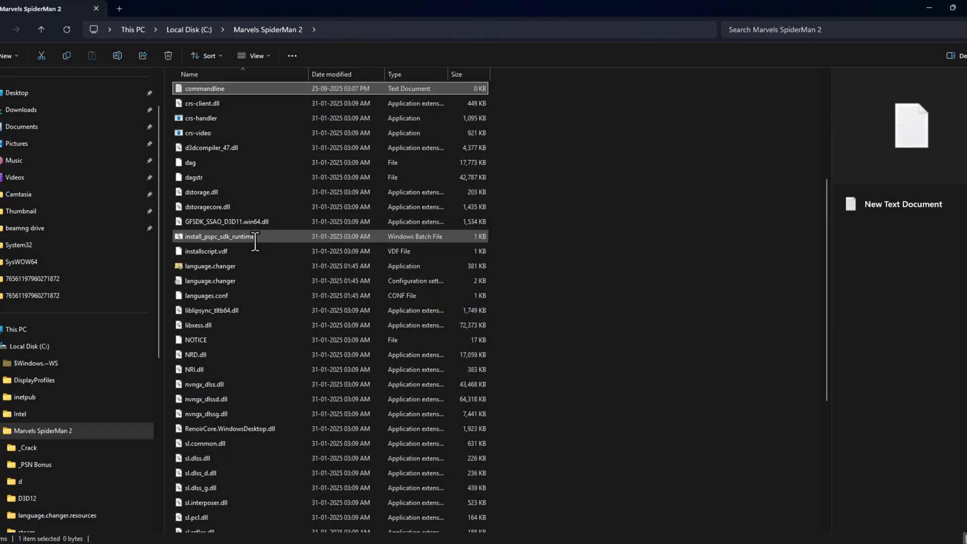
Step: Write -dx11 into the commandline file, save it, and close it in Notepad
double_click(245, 87)
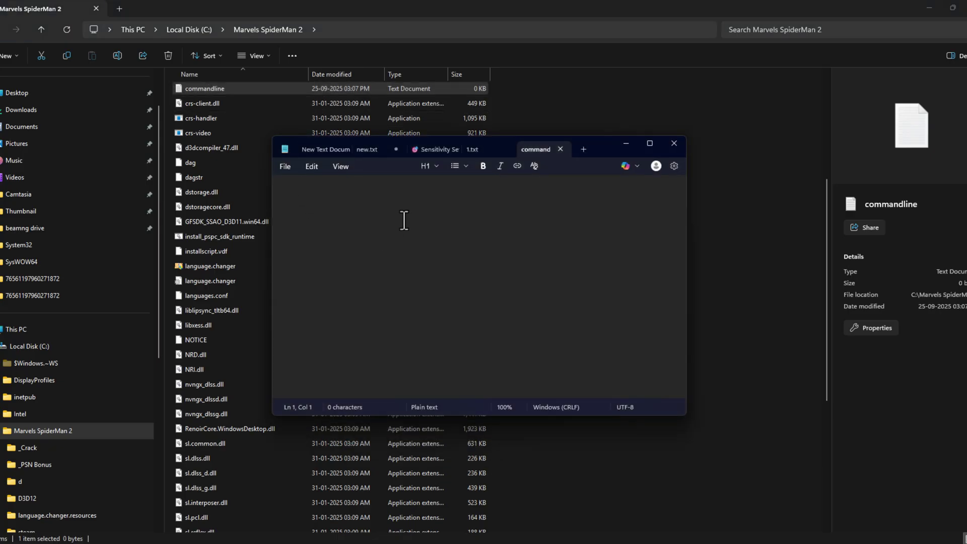
type("-dx11")
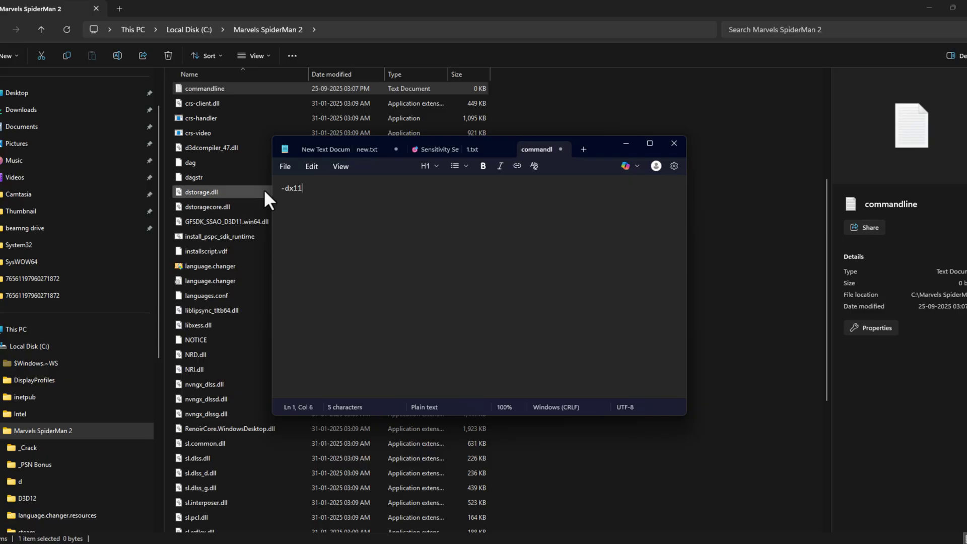
left_click(283, 167)
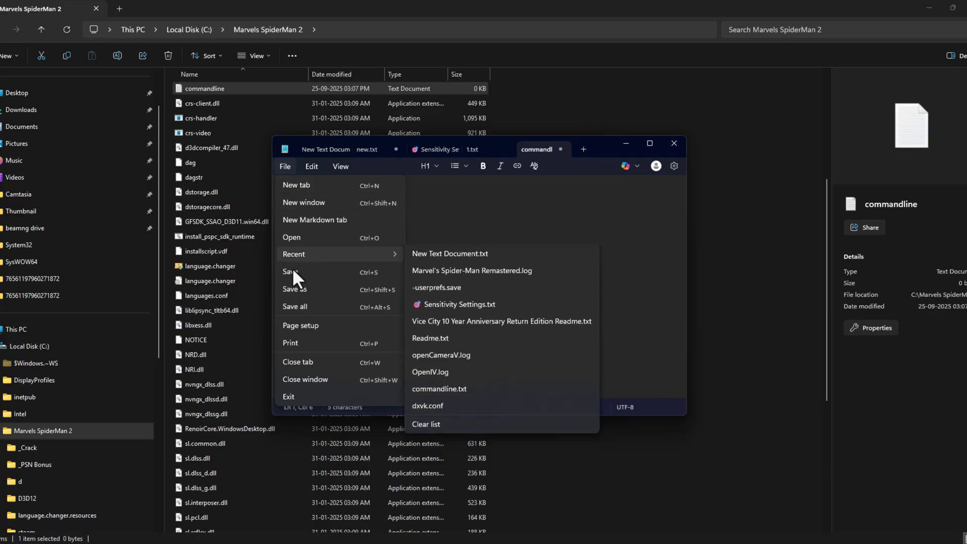
left_click(291, 271)
left_click(560, 148)
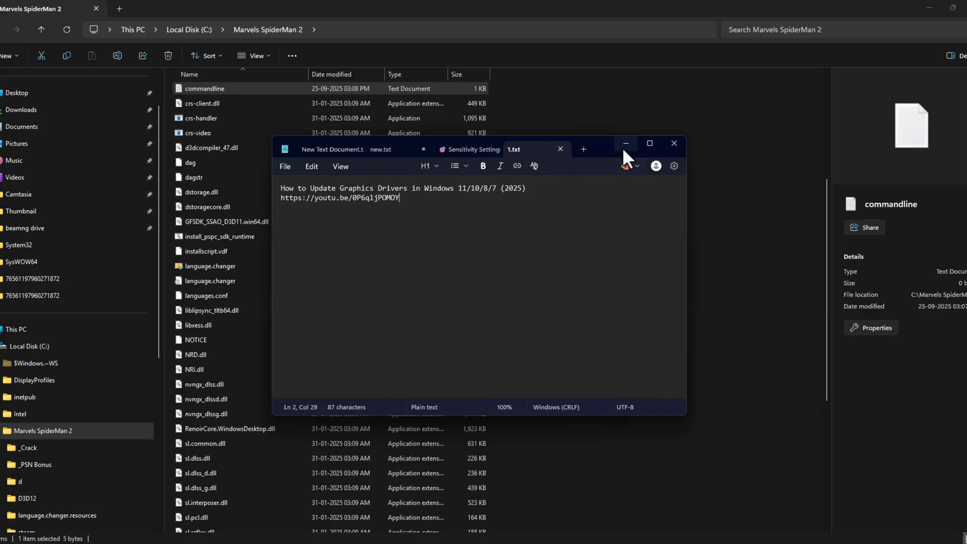
left_click(625, 144)
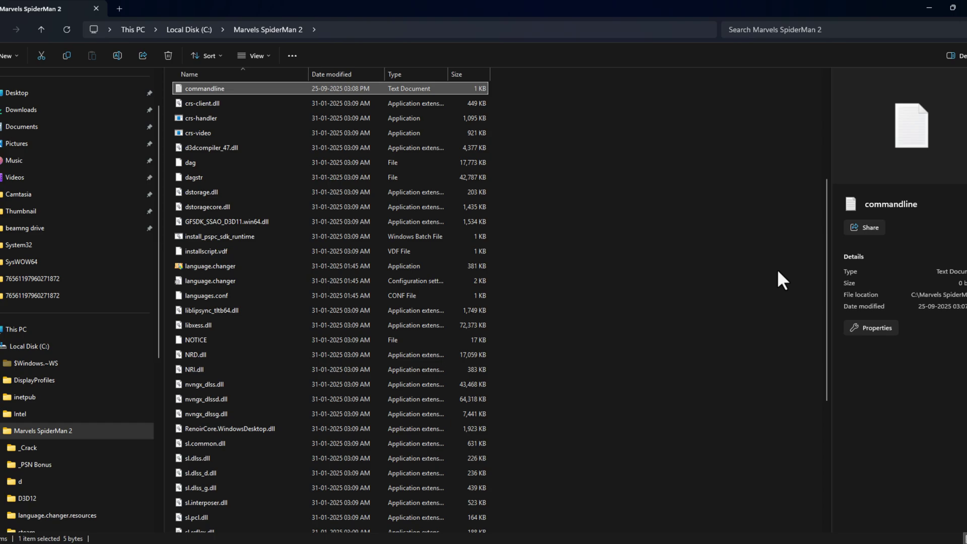
Step: Open the Spider-Man2 executable's Properties on the Compatibility tab
left_click_drag(826, 292, 818, 372)
scroll(553, 360, "down", 2)
left_click(315, 328)
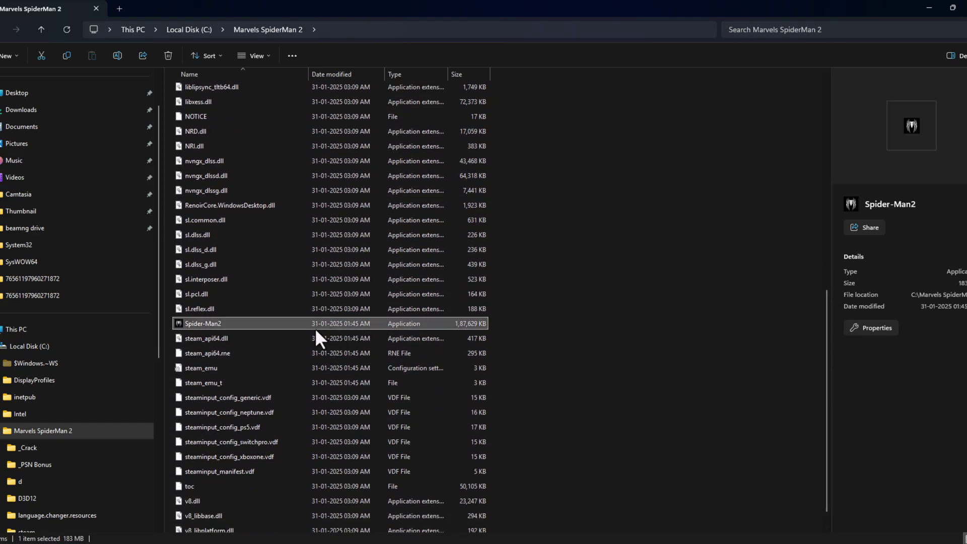
right_click(294, 324)
left_click(337, 255)
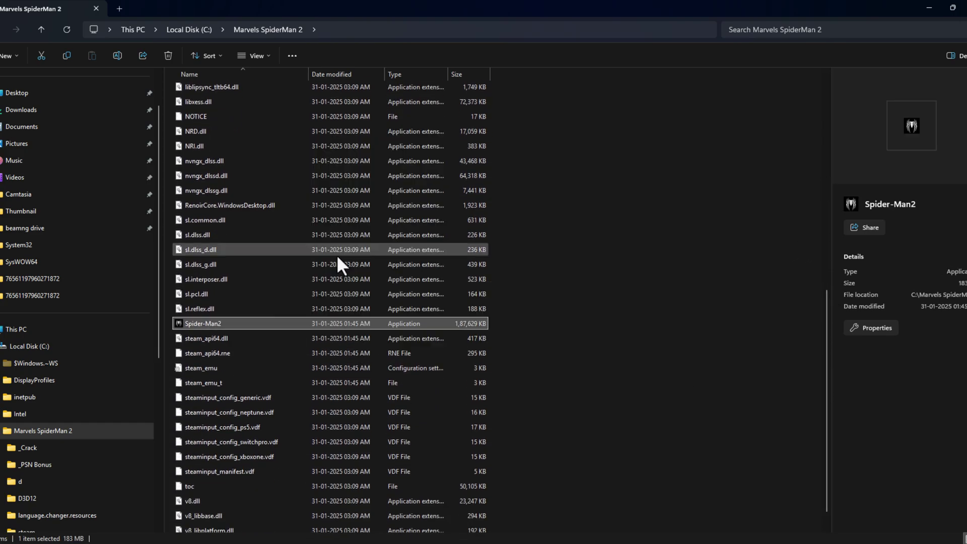
left_click_drag(399, 251, 414, 162)
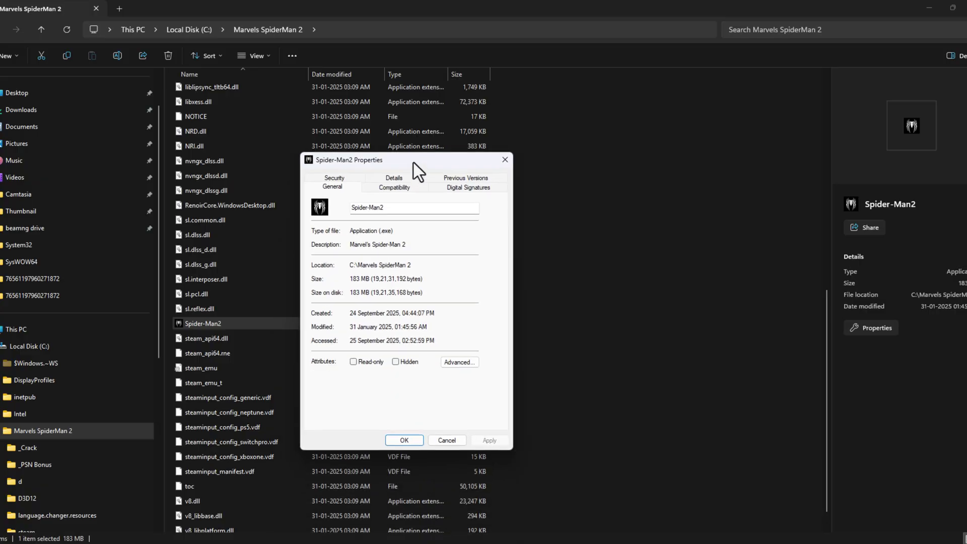
left_click(398, 187)
Step: Enable Windows 8 compatibility mode, override high DPI scaling, and apply the changes
left_click(319, 258)
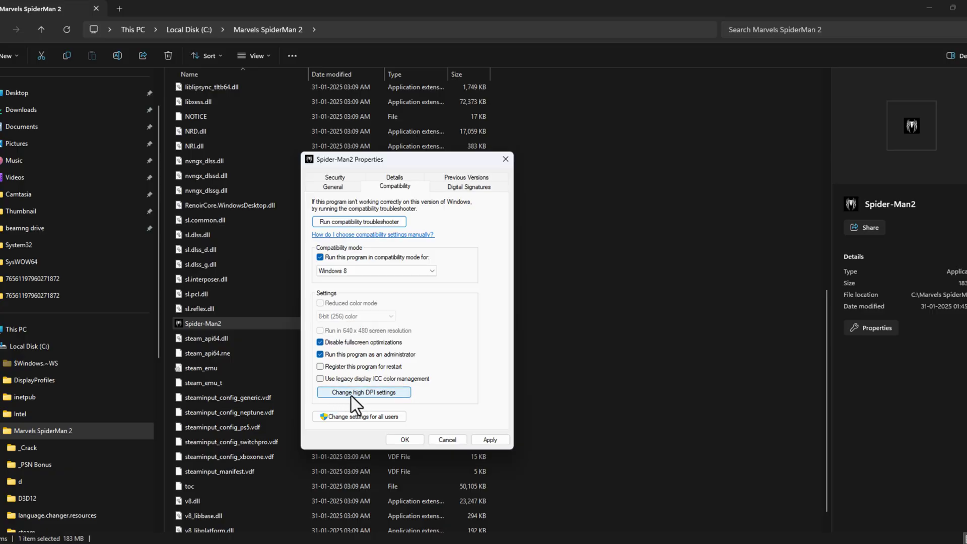
left_click(386, 395)
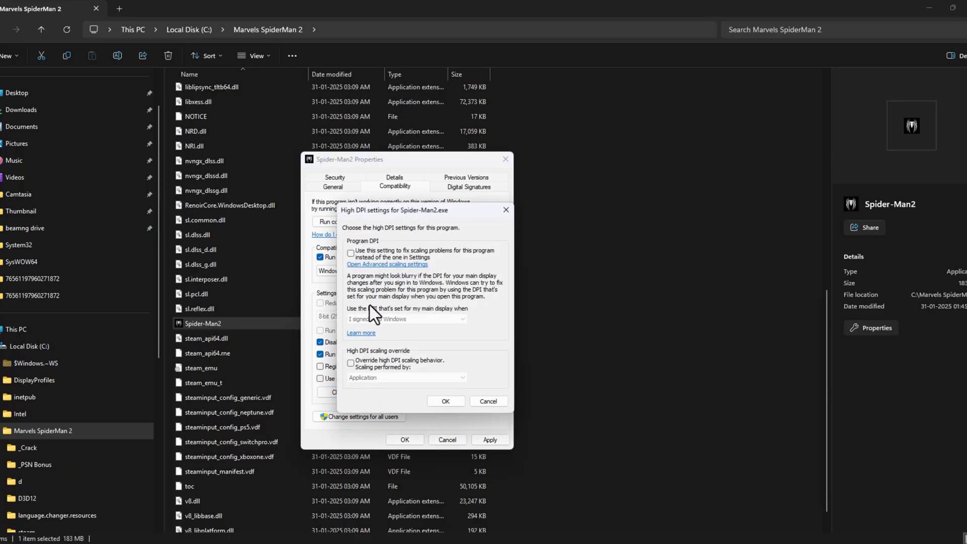
left_click(350, 363)
left_click(455, 402)
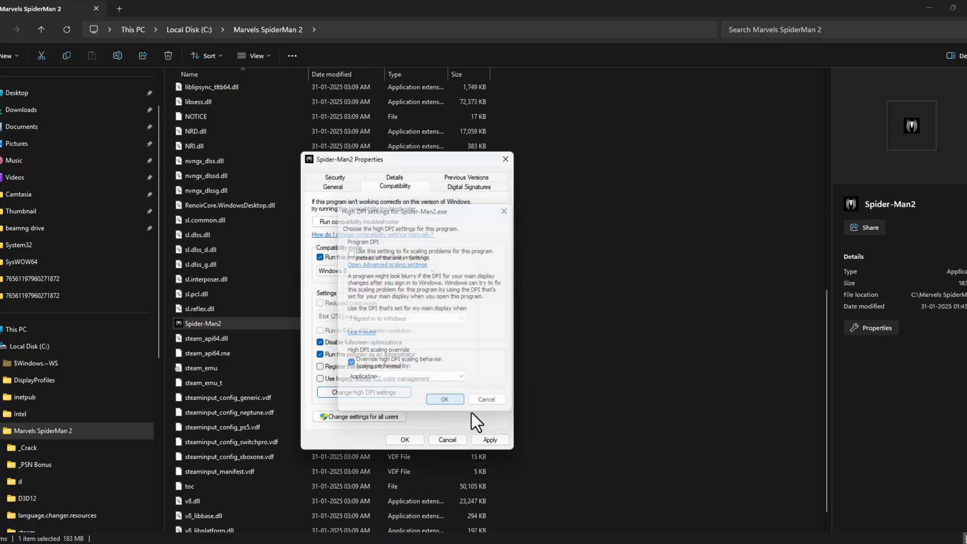
left_click(490, 440)
left_click(414, 438)
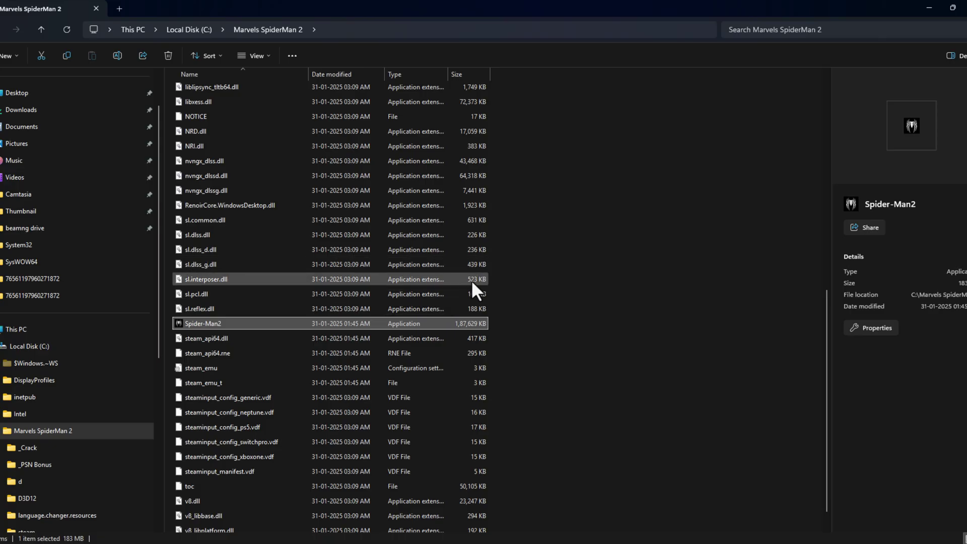
Step: Launch the game setup and set Exclusive Fullscreen at 800 x 600 on the Odyssey G40B monitor
double_click(298, 319)
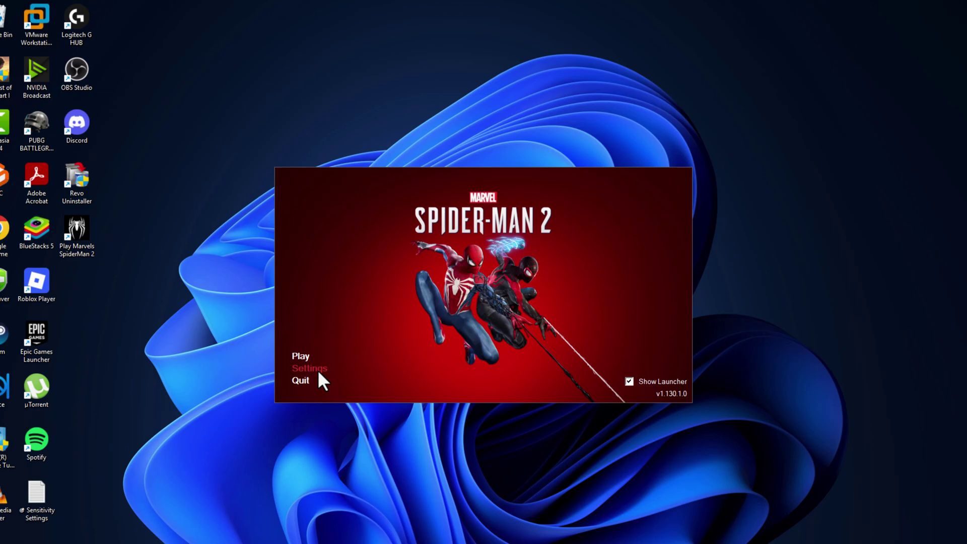
left_click(309, 368)
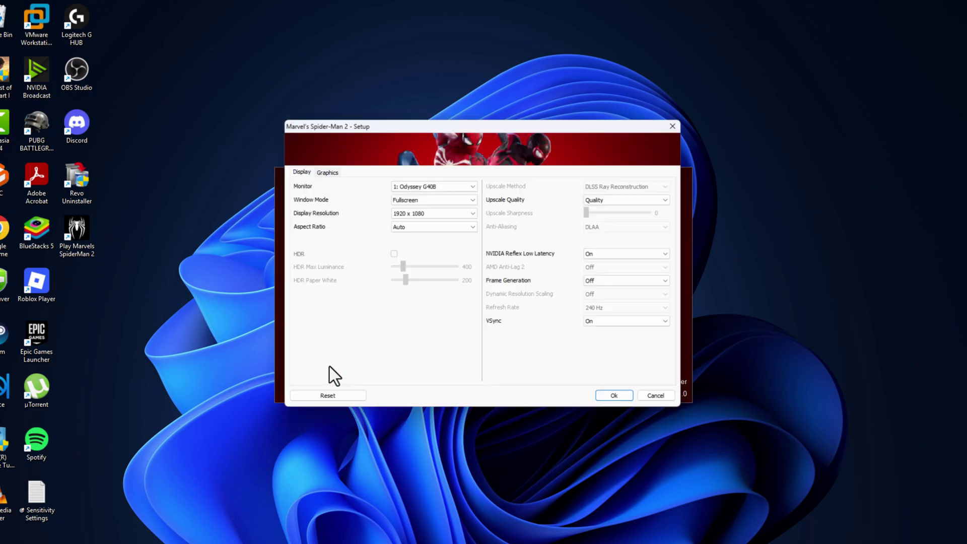
left_click(409, 186)
left_click(457, 196)
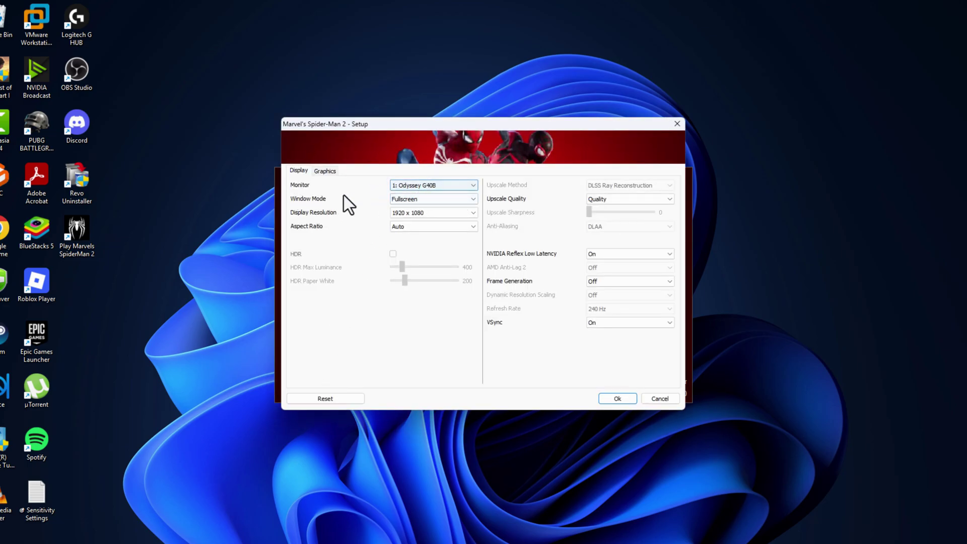
left_click(401, 201)
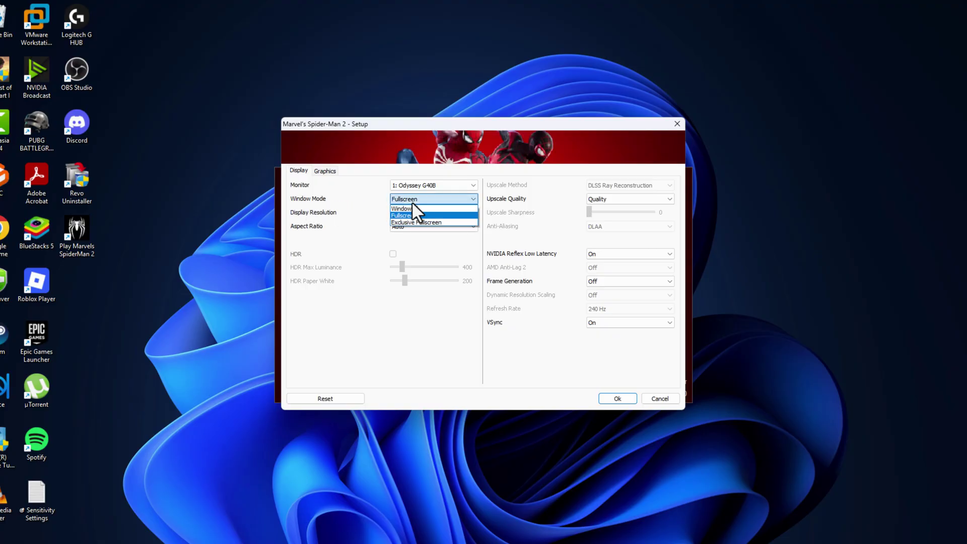
left_click(400, 223)
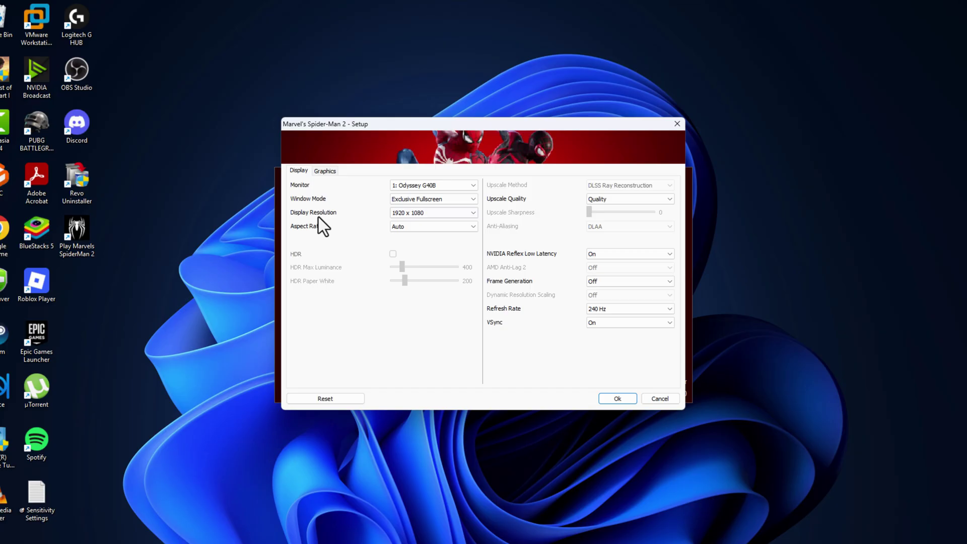
left_click(405, 213)
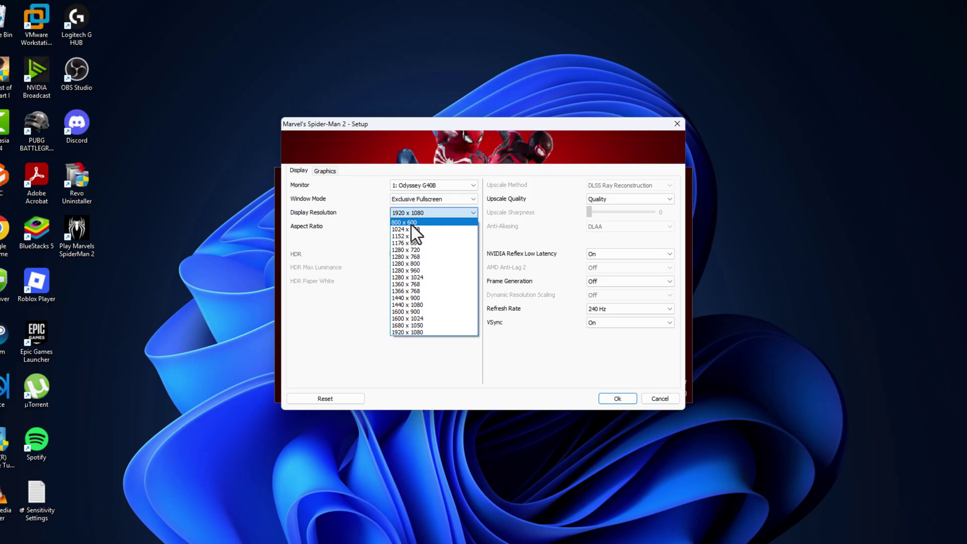
left_click(412, 224)
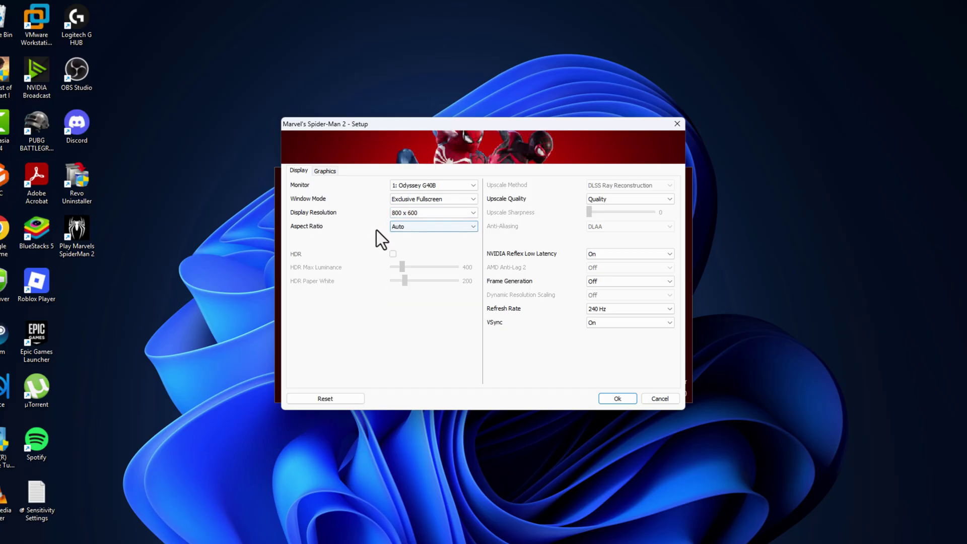
left_click(404, 228)
left_click(412, 228)
Step: Set upscale quality to Performance, NVIDIA Reflex to On + Boost, refresh to 60 Hz, VSync off
left_click(618, 200)
left_click(617, 201)
left_click(617, 201)
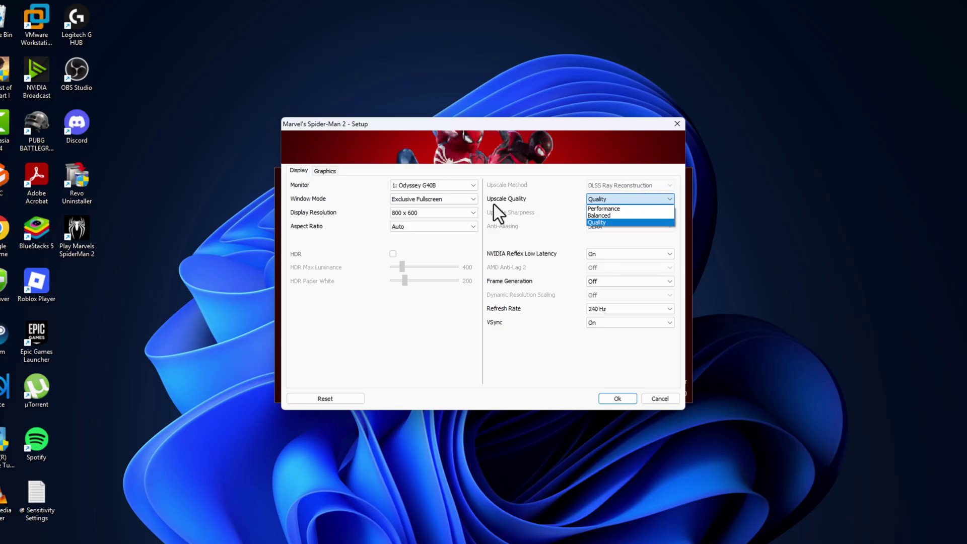
left_click(599, 208)
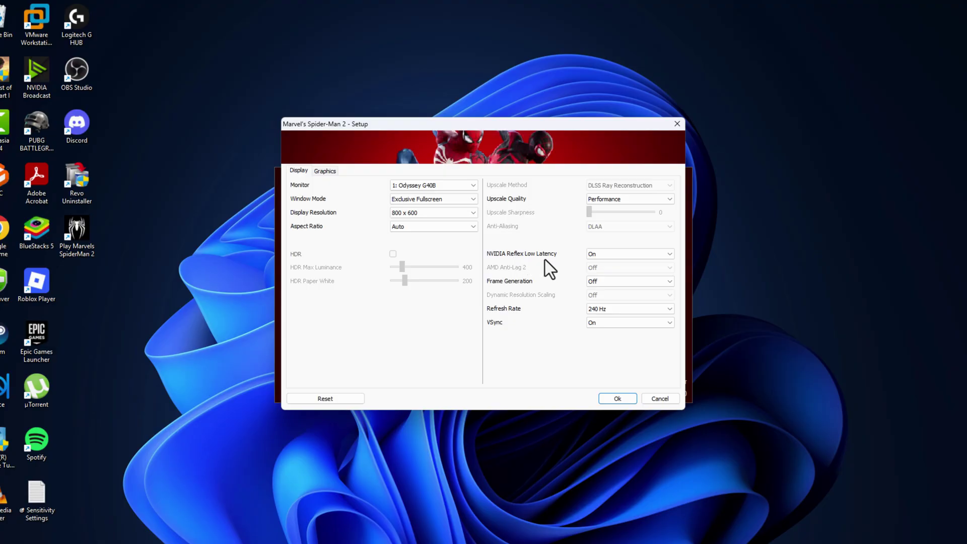
left_click(600, 255)
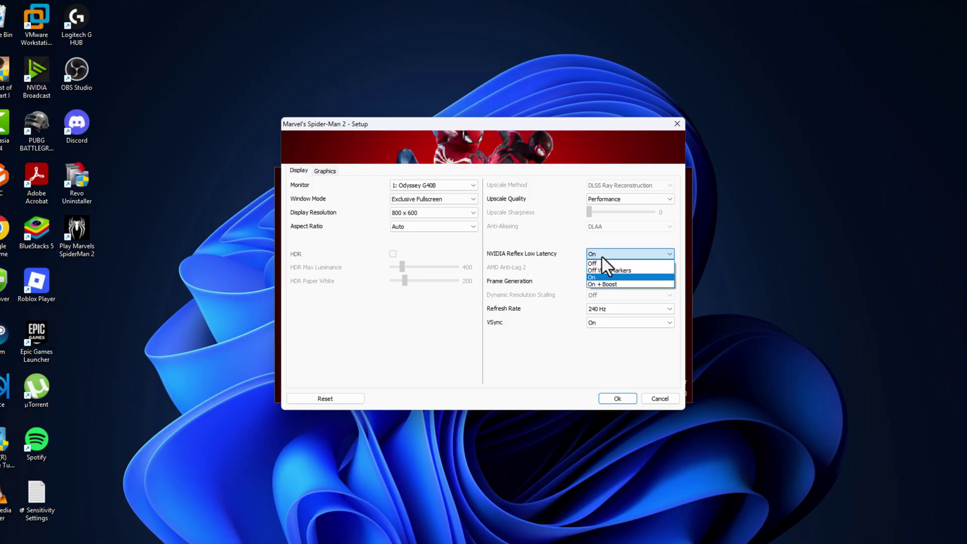
left_click(621, 285)
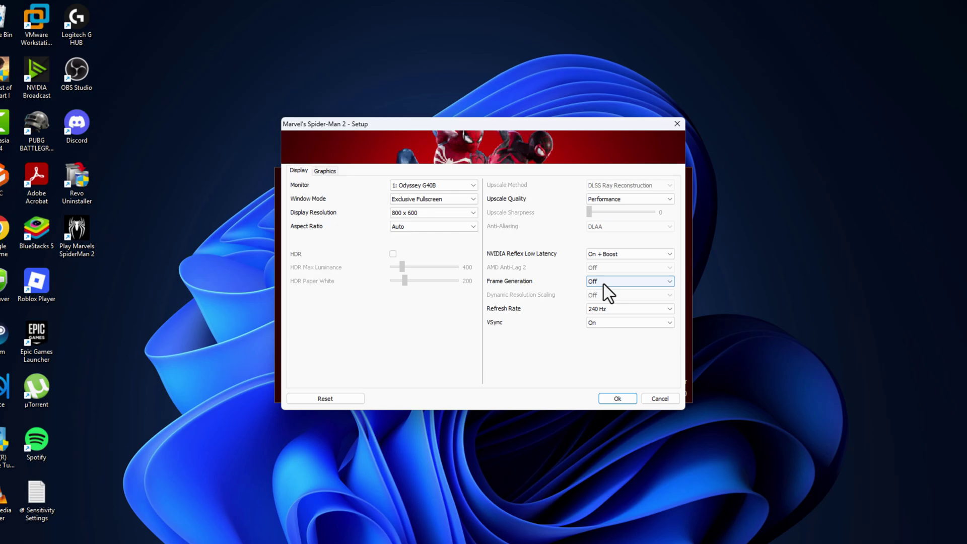
left_click(621, 310)
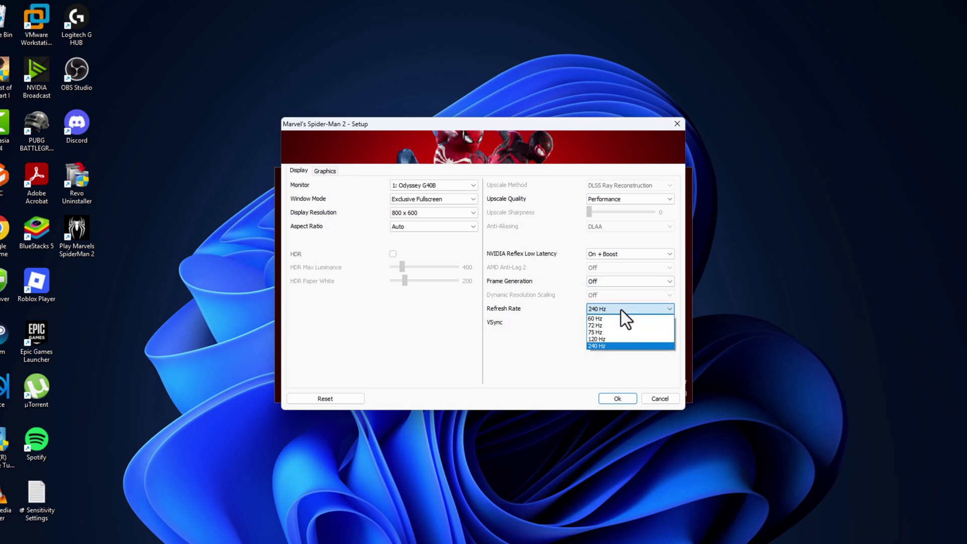
left_click(596, 319)
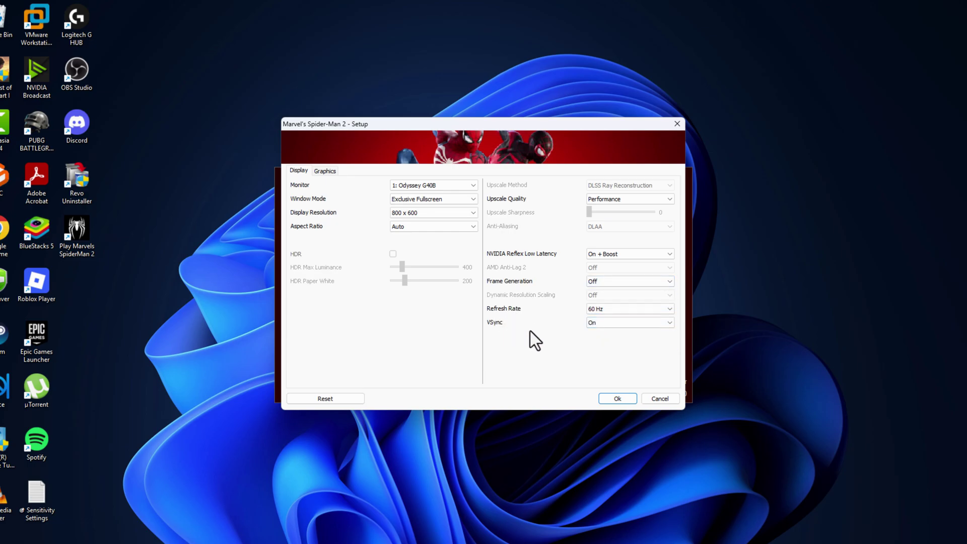
left_click(596, 323)
left_click(602, 334)
Step: Choose the Very Low graphics preset with Raytracing Preset Off and save the setup
left_click(323, 171)
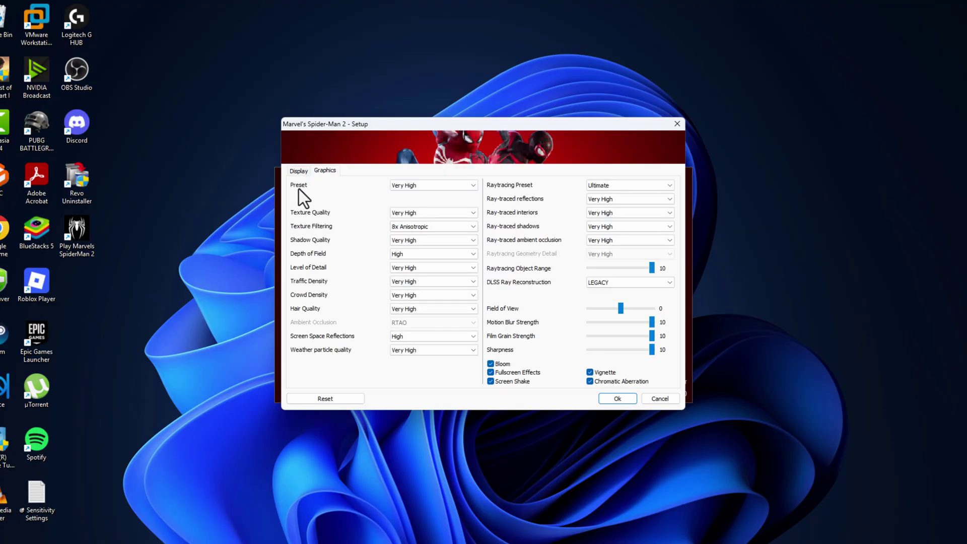
left_click(422, 188)
left_click(412, 196)
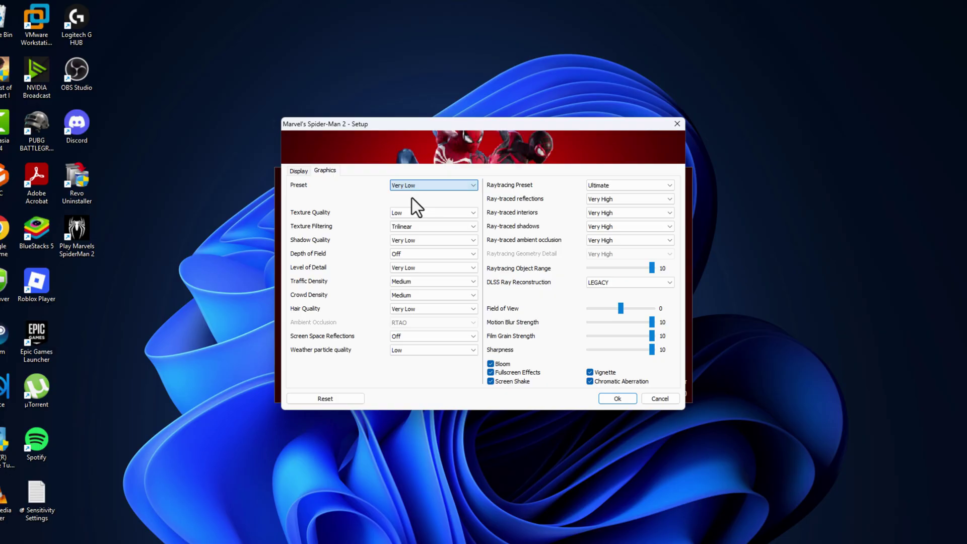
left_click(609, 189)
left_click(605, 195)
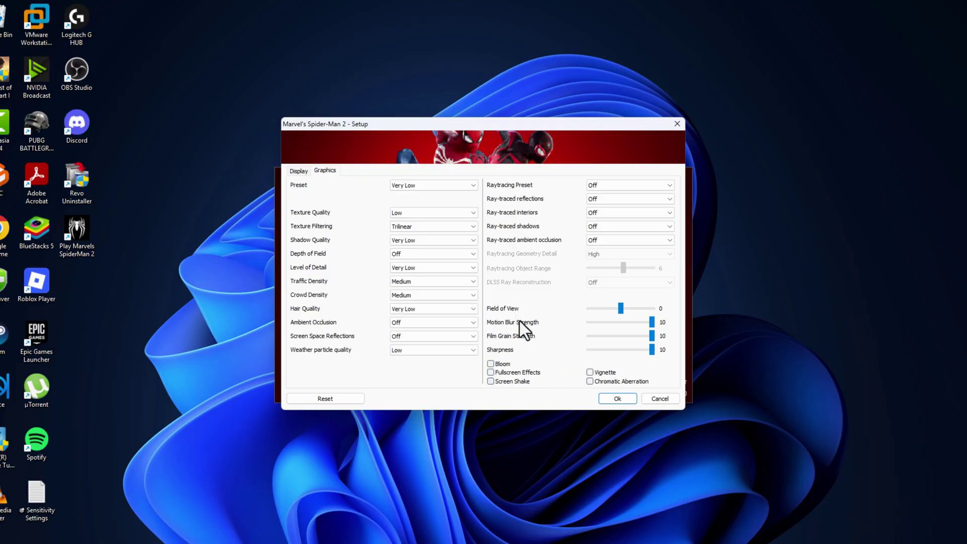
left_click(606, 397)
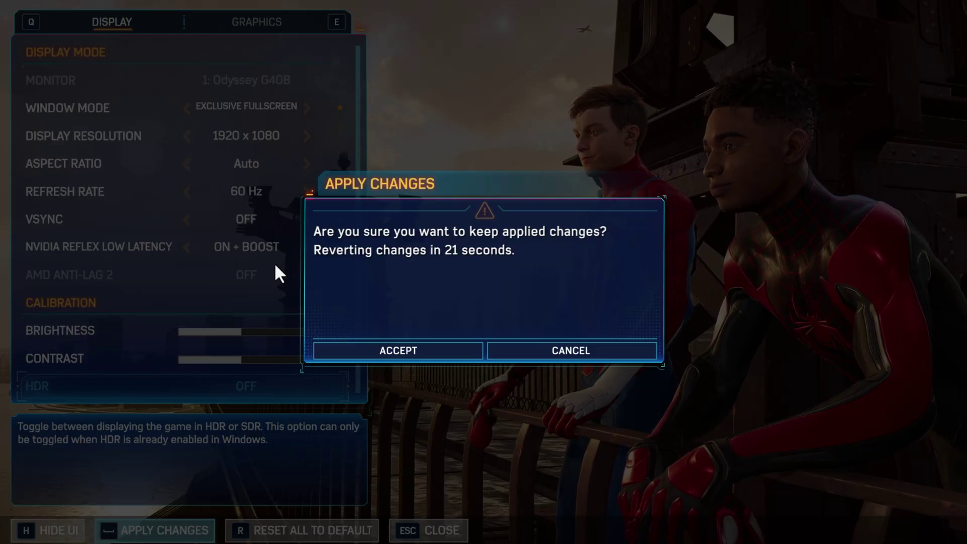
Step: Accept the Apply Changes prompt to keep the new display settings
left_click(357, 350)
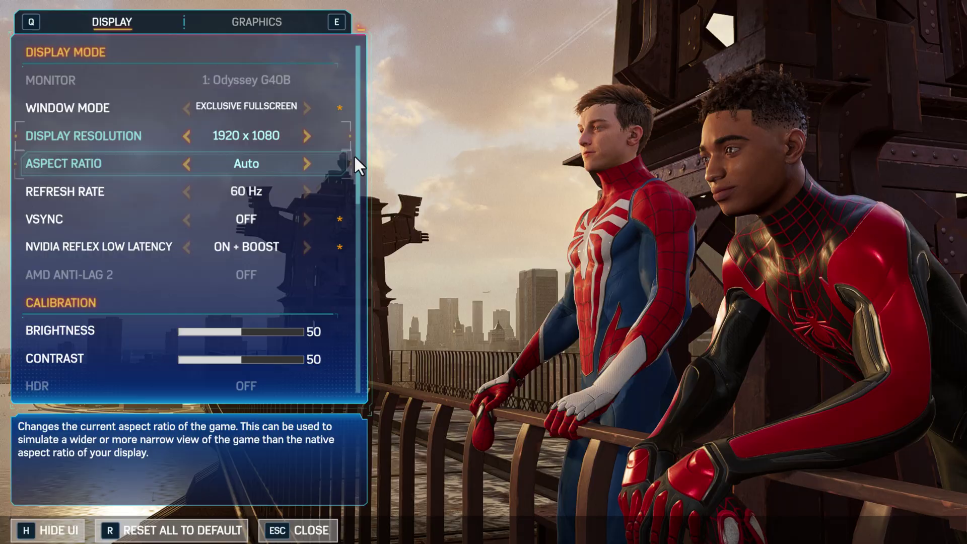
Step: Turn on FSR 3.1.0 Frame Generation and raise the Dynamic Resolution Scaling target to 60
scroll(276, 203, "down", 5)
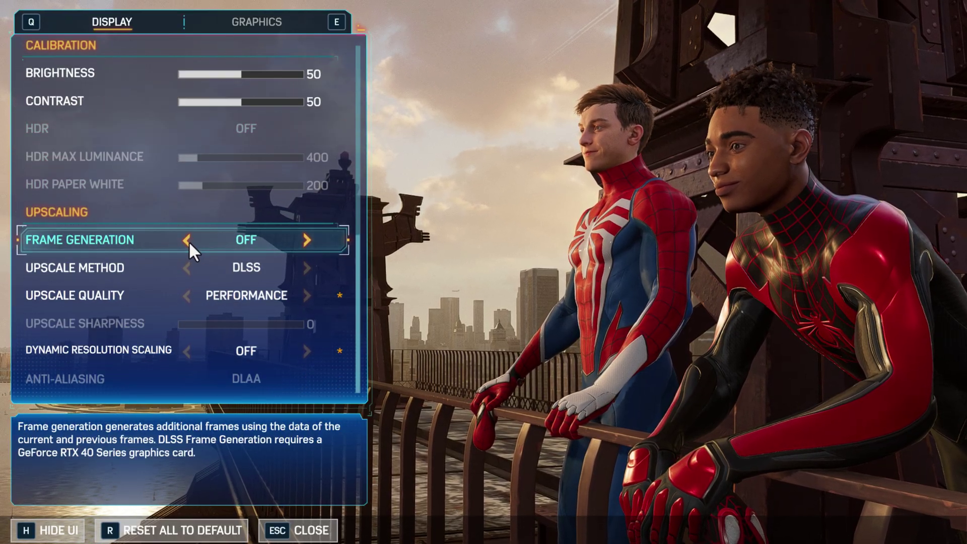
left_click(305, 241)
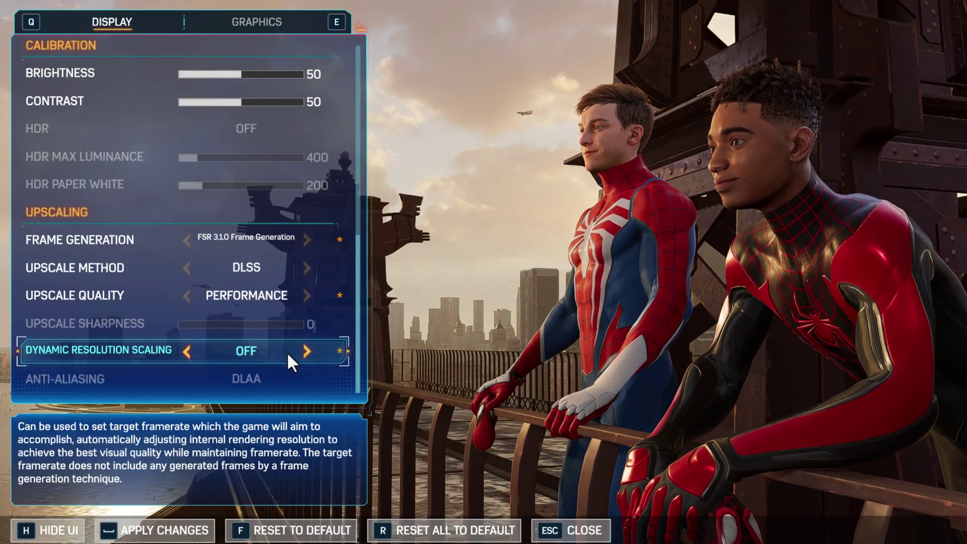
left_click(302, 353)
left_click(305, 352)
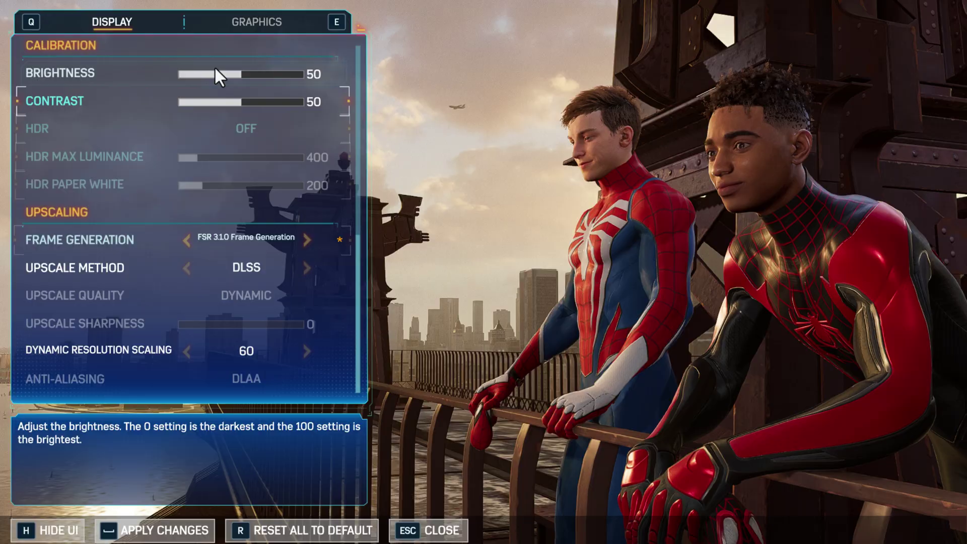
Step: Set Texture Quality to Medium and Texture Filtering to 2X Anisotropic
left_click(237, 20)
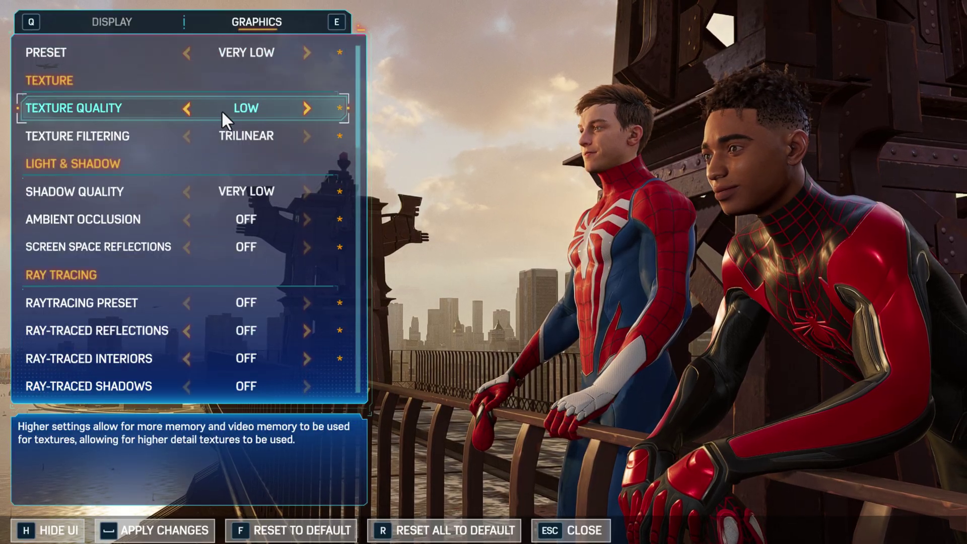
left_click(305, 110)
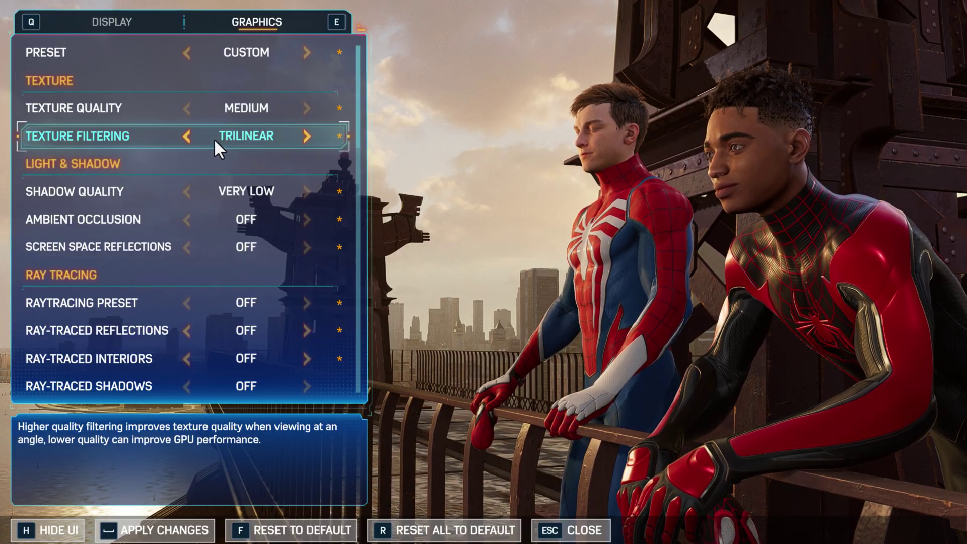
left_click(307, 135)
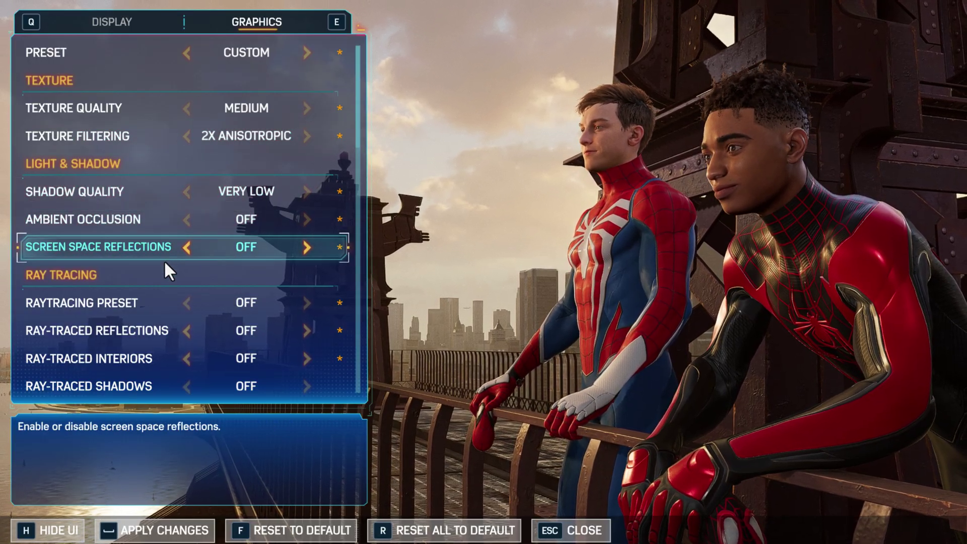
Step: Turn Bloom, Chromatic Aberration and Vignette on
scroll(164, 283, "down", 2)
scroll(159, 262, "down", 8)
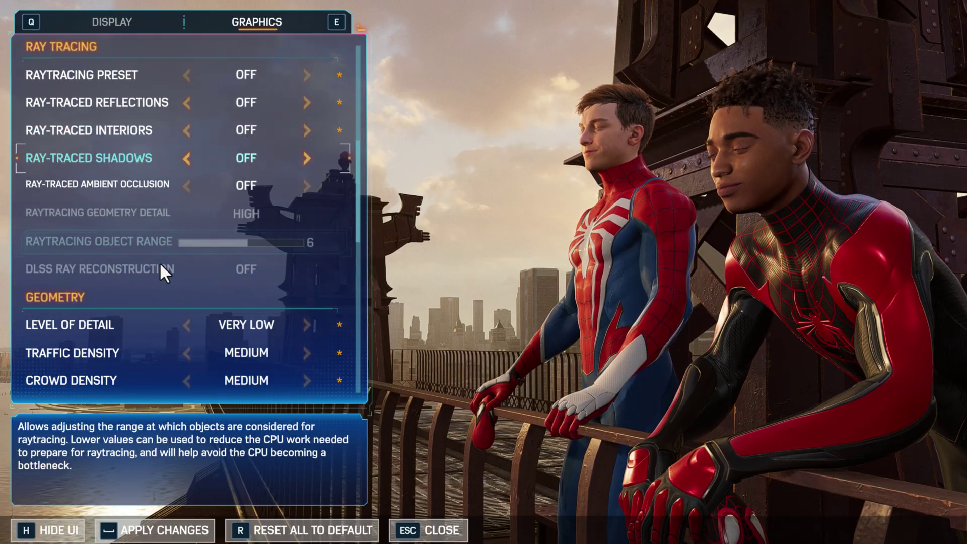
scroll(160, 266, "down", 5)
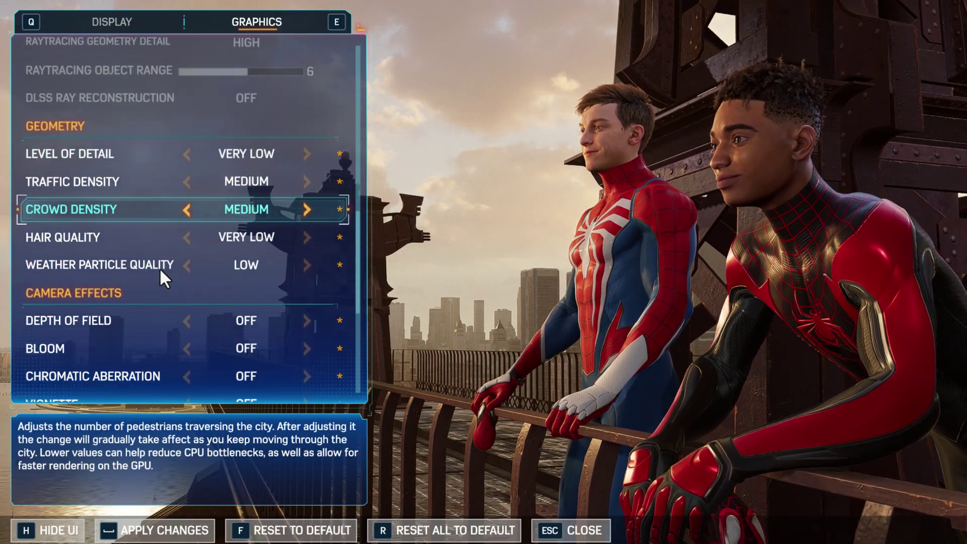
scroll(159, 267, "down", 1)
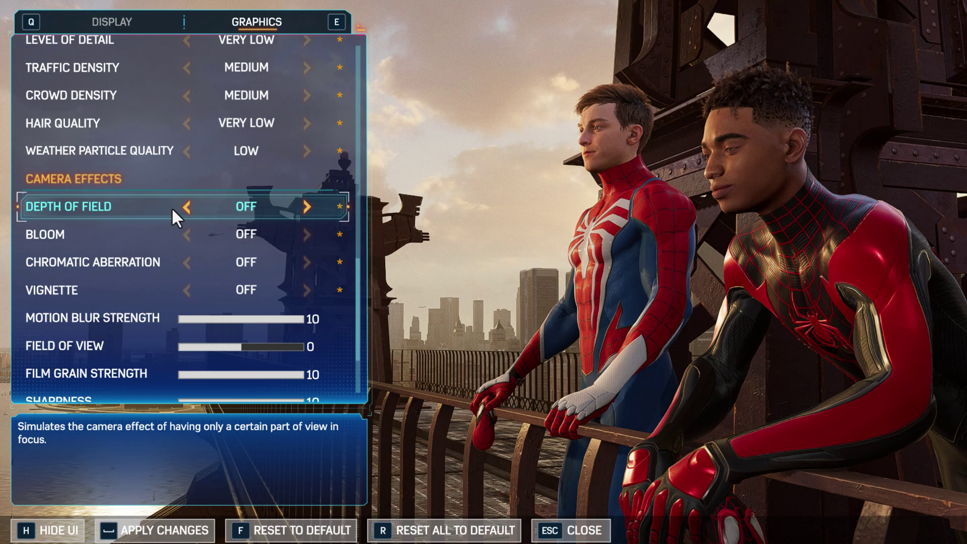
left_click(306, 237)
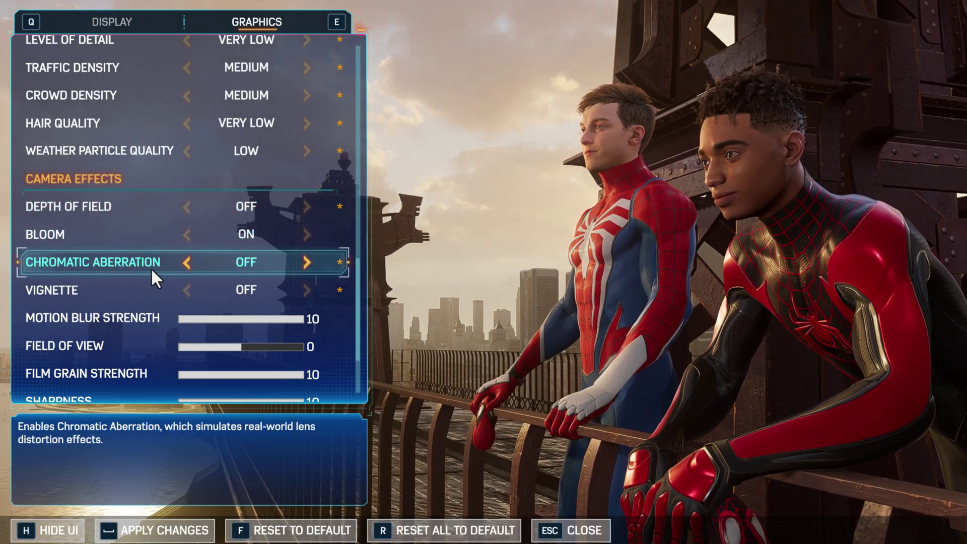
left_click(306, 263)
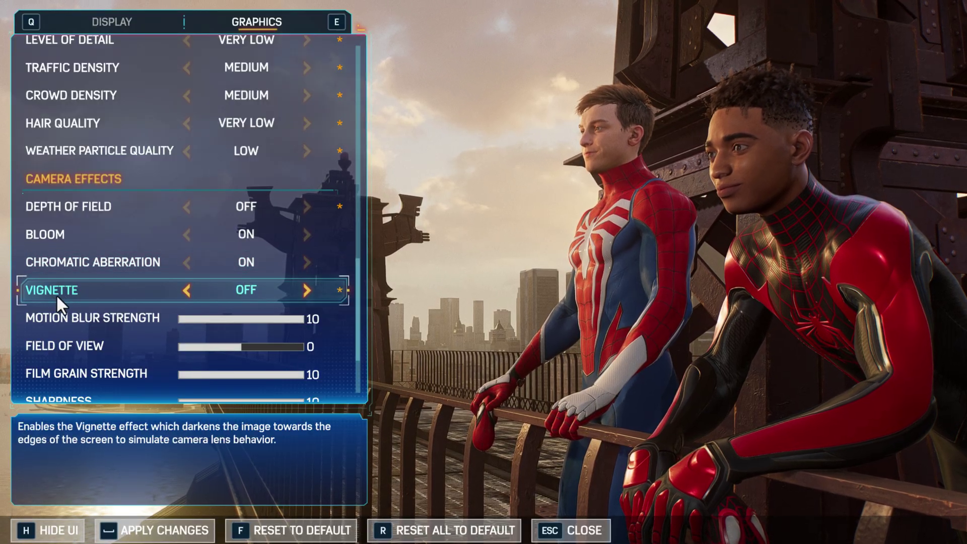
left_click(302, 291)
Step: Apply and accept the new graphics settings, then leave the settings panel
scroll(299, 291, "down", 3)
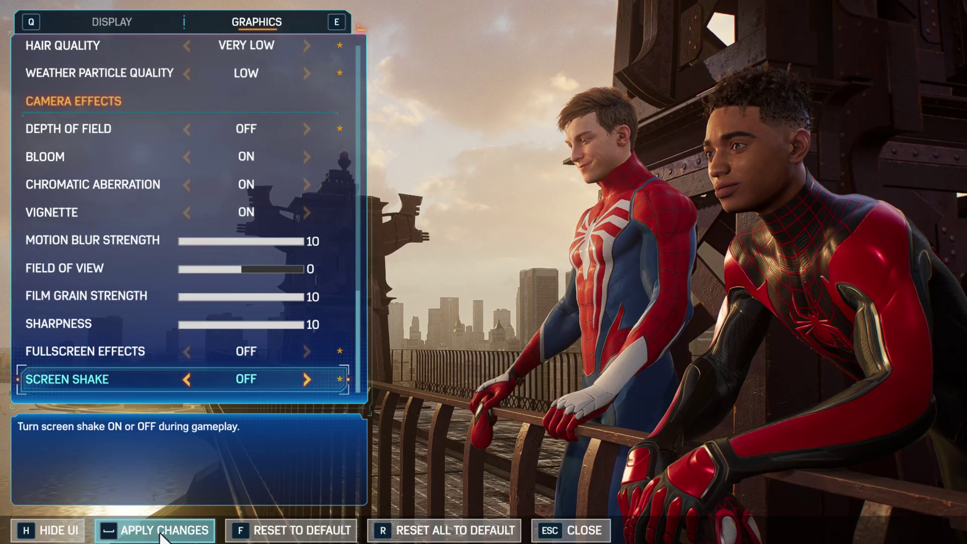
key("space")
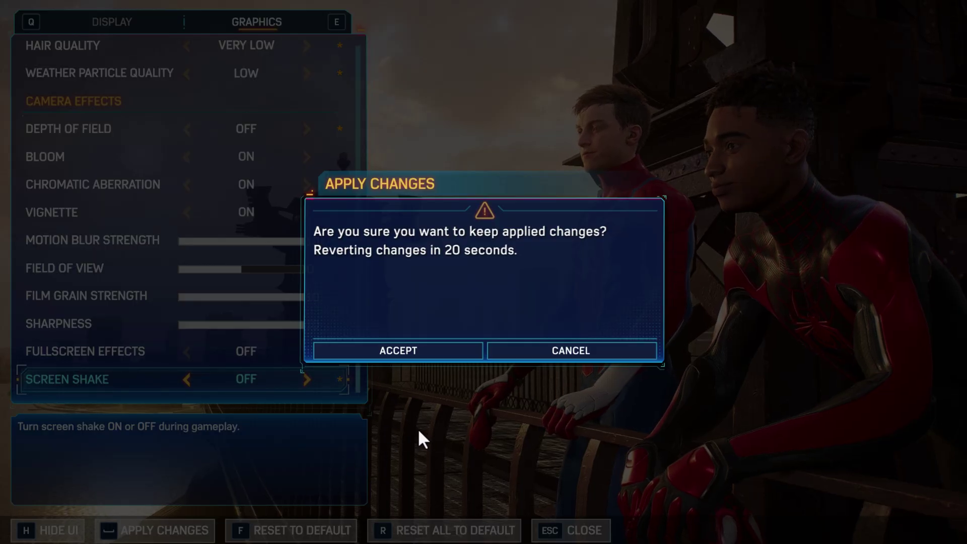
left_click(406, 348)
key("Escape")
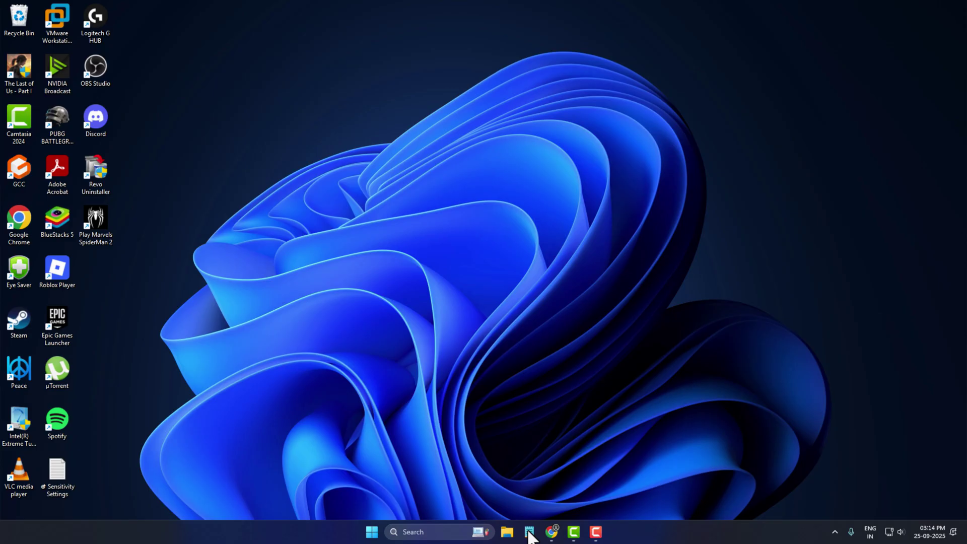
left_click(528, 531)
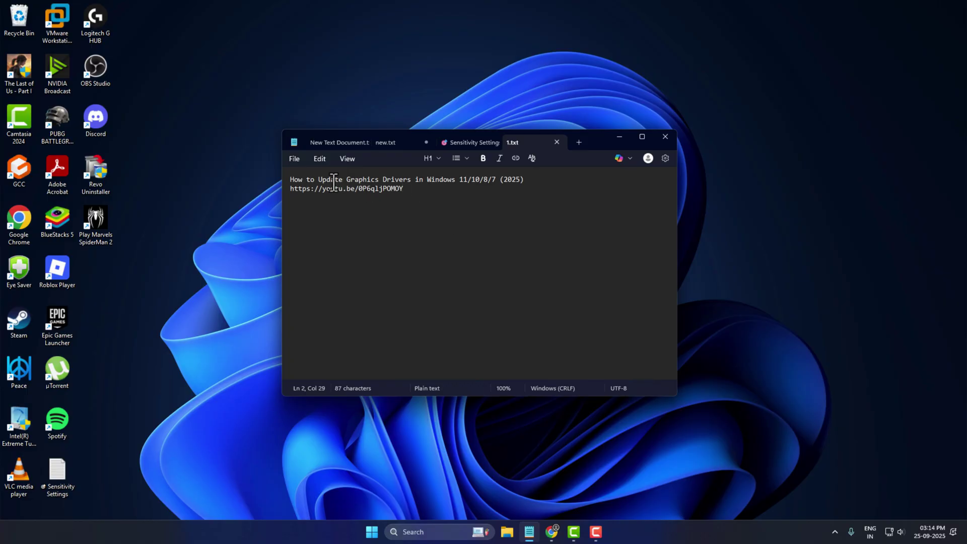
left_click_drag(319, 180, 420, 180)
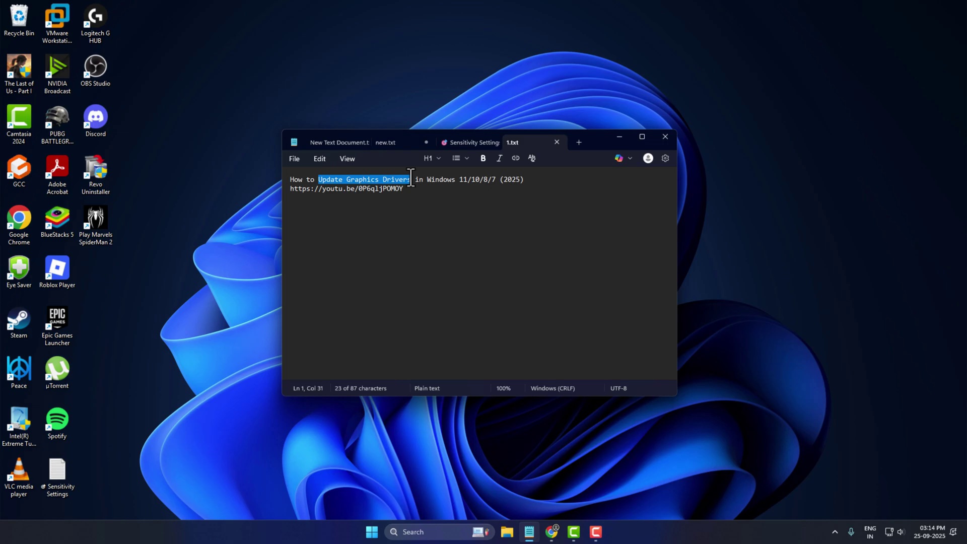
left_click(488, 181)
triple_click(434, 191)
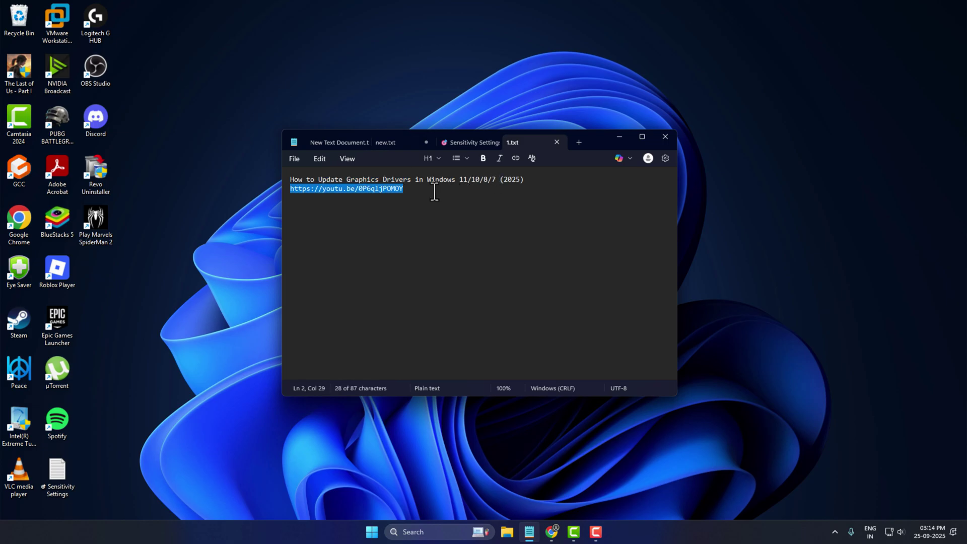
left_click(413, 191)
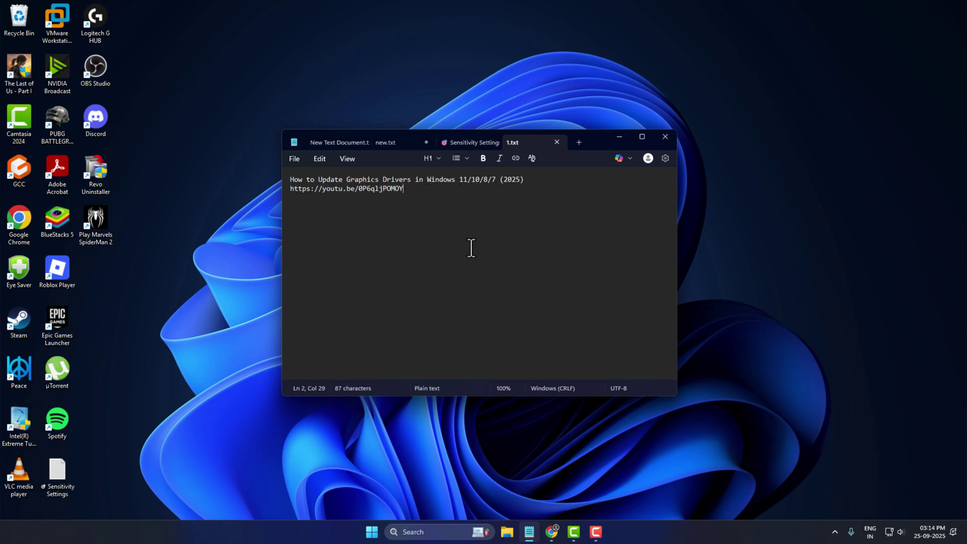
left_click(618, 139)
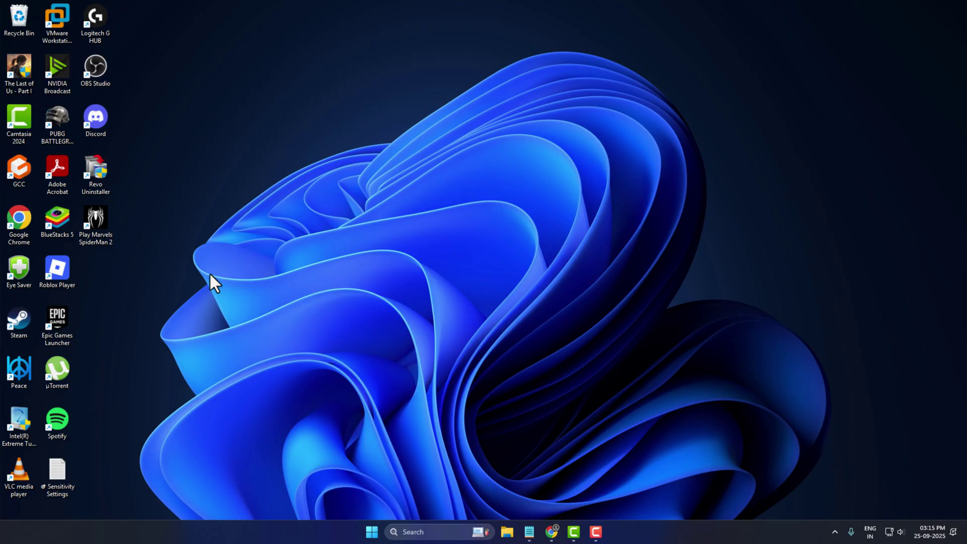
Step: Open the Spider-Man 2 shortcut's file location in File Explorer
right_click(102, 233)
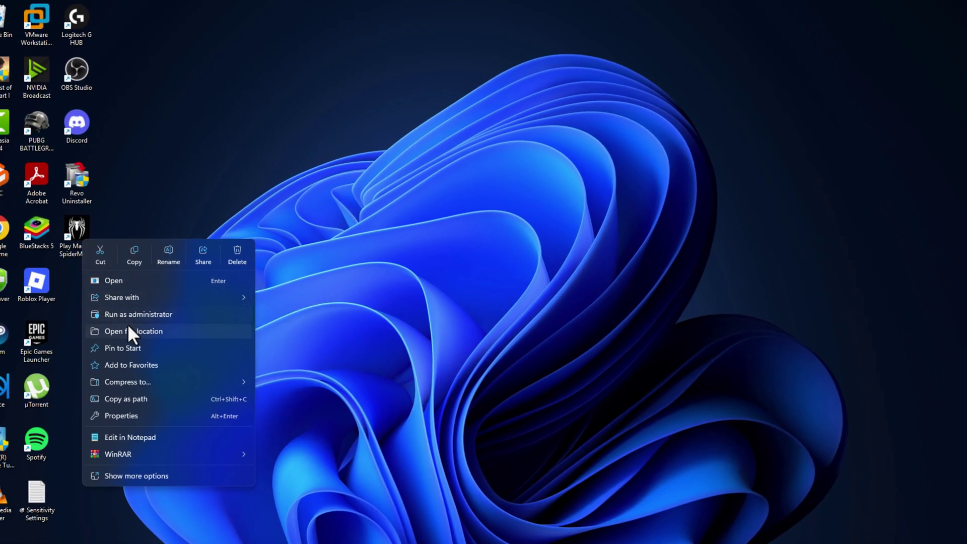
left_click(136, 314)
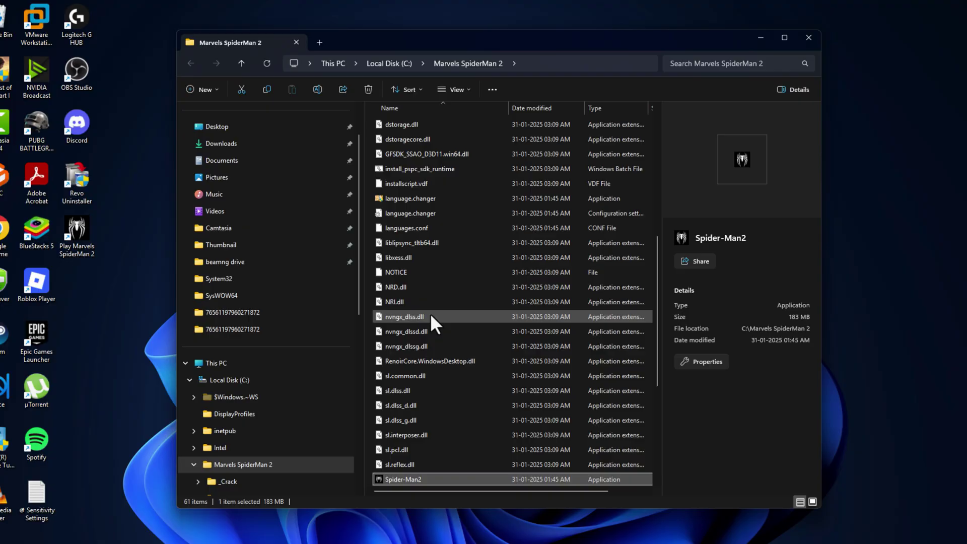
left_click(410, 272)
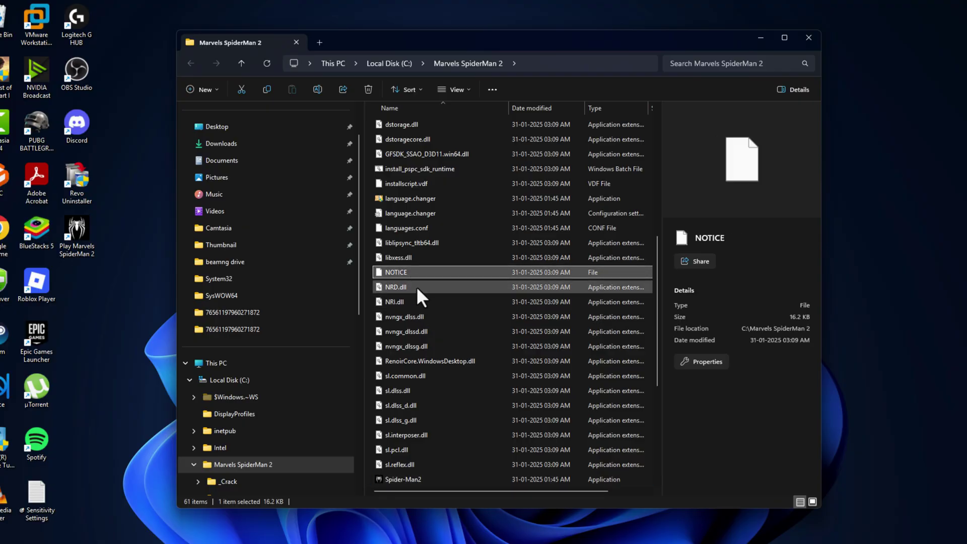
key("Home")
key("Down")
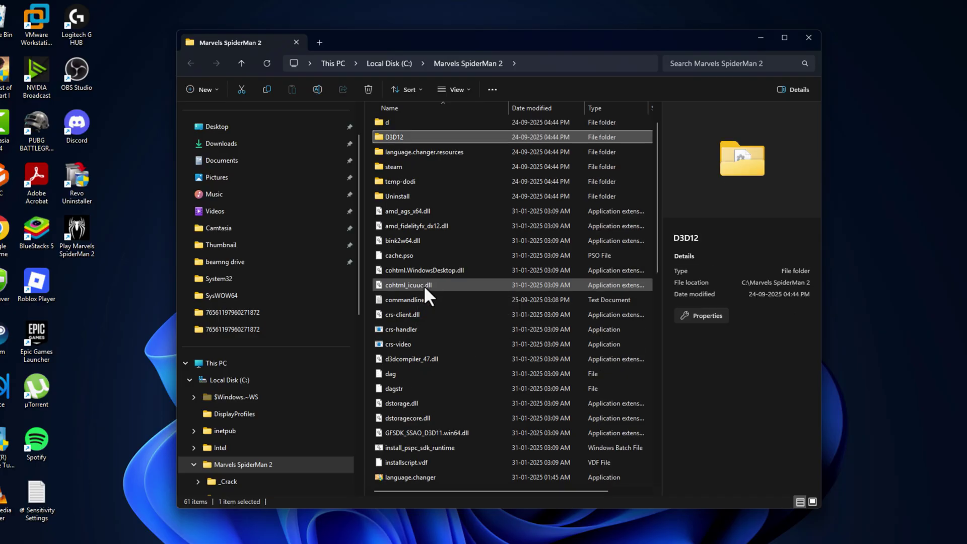
Step: Cut dstorage.dll and dstoragecore.dll, paste them onto the desktop, and close Explorer
left_click(408, 405)
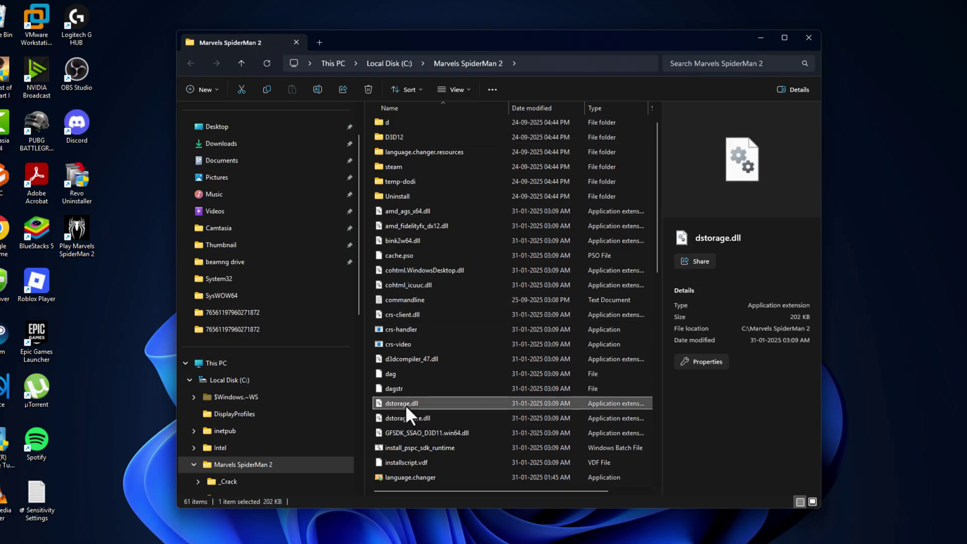
left_click(423, 421, "ctrl")
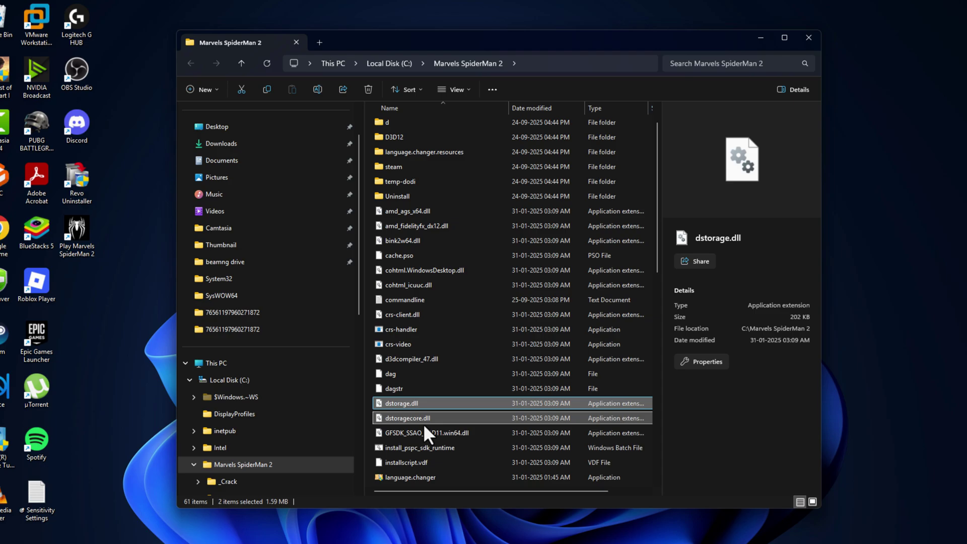
right_click(424, 406)
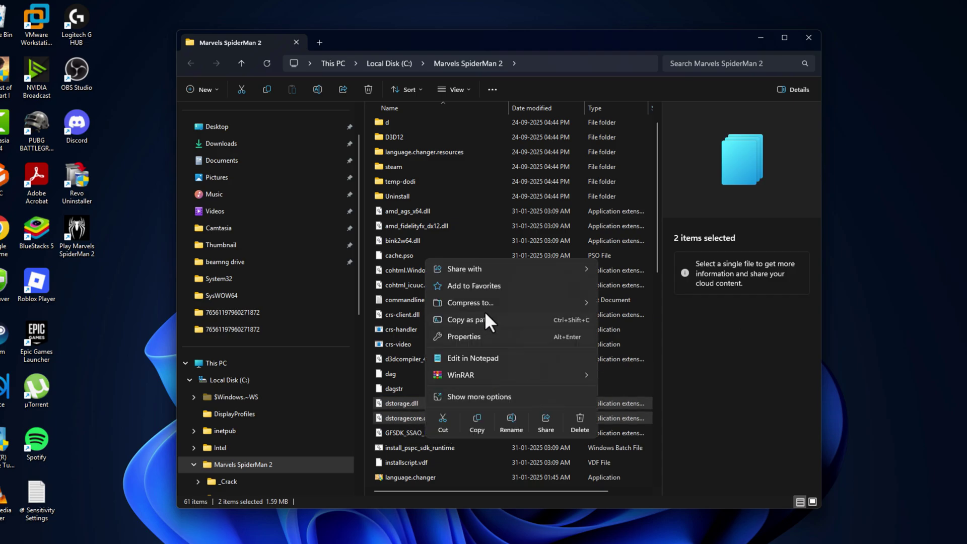
left_click(443, 421)
right_click(110, 289)
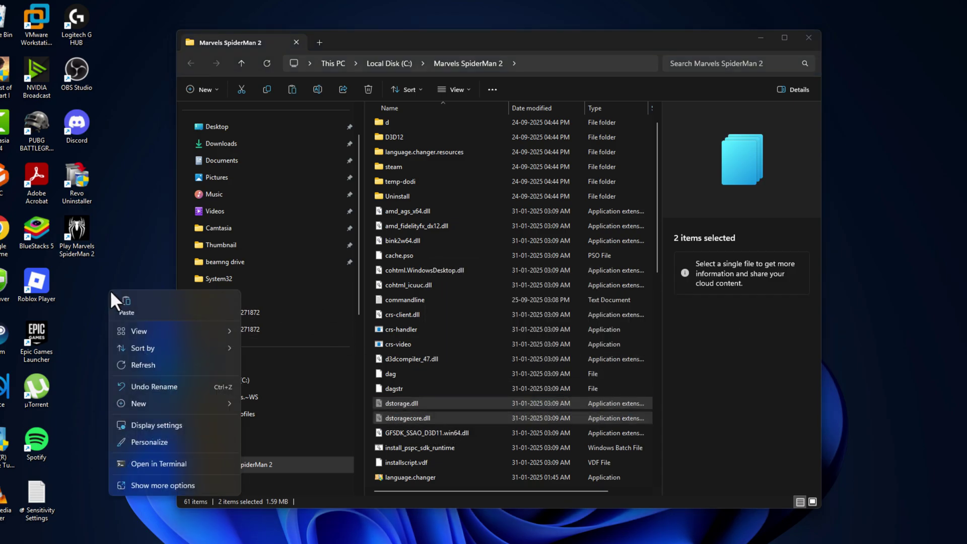
left_click(126, 305)
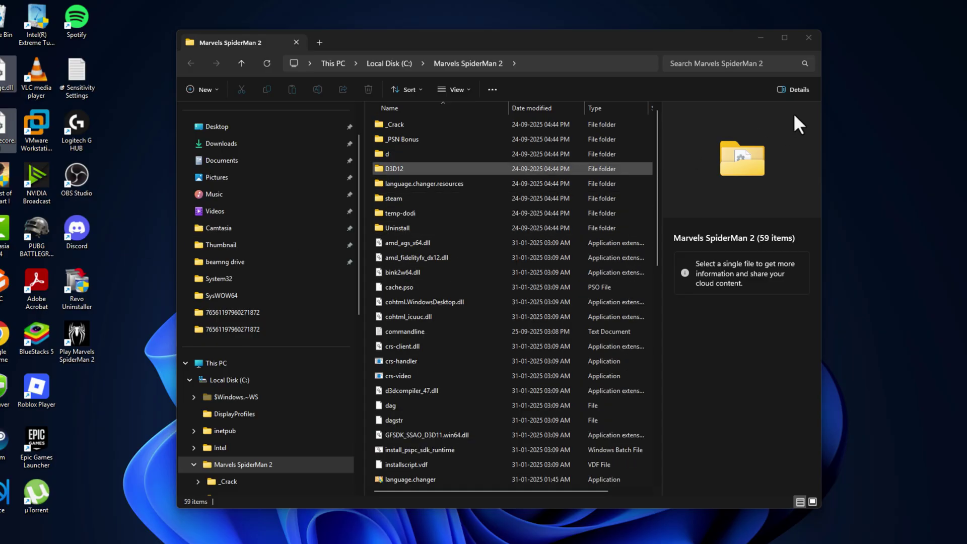
left_click(808, 38)
Step: Launch the game from the Play Marvels SpiderMan 2 desktop shortcut
double_click(70, 346)
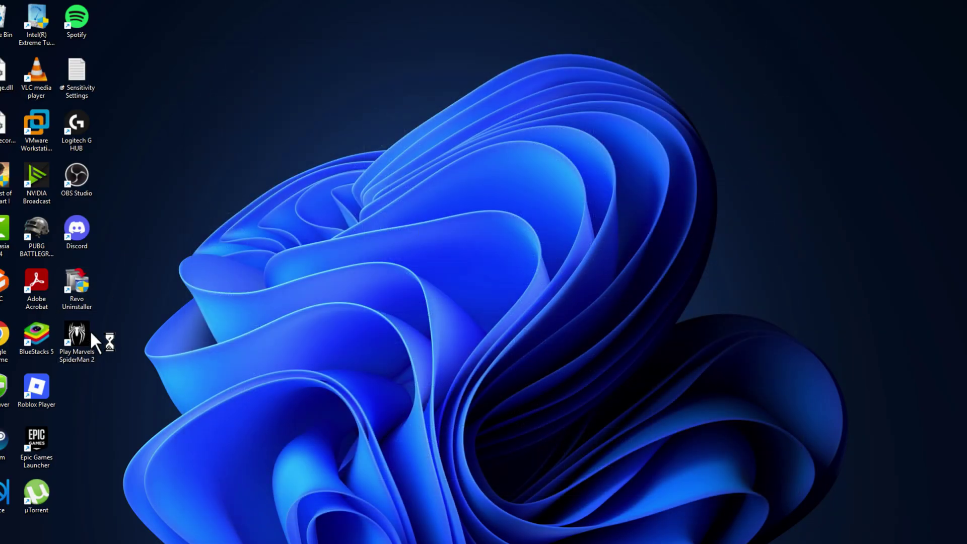